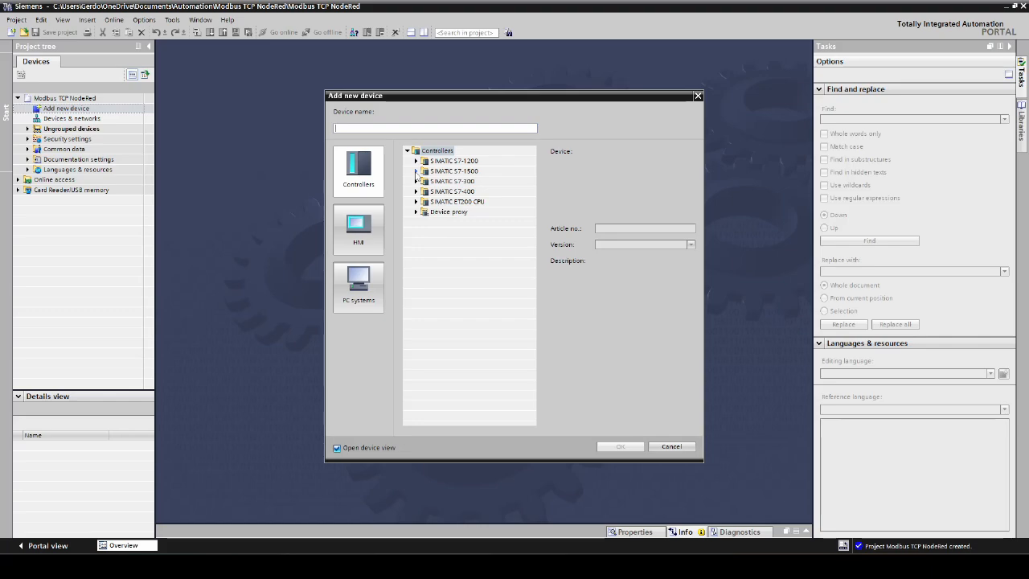
# - Add an unspecified SIMATIC S7-1500 CPU to the project as a new controller
pyautogui.click(425, 181)
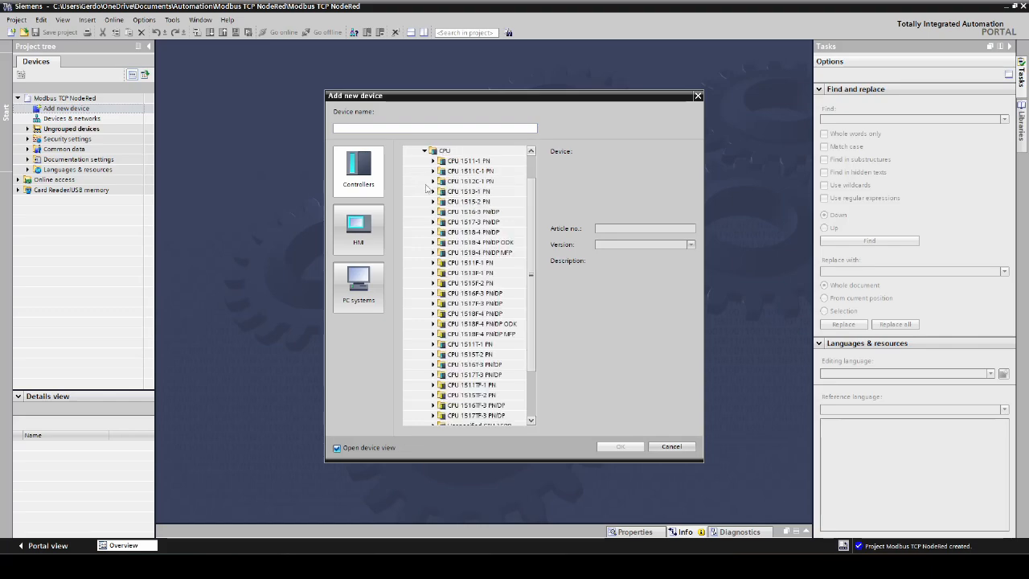
pyautogui.scroll(-5, 454, 277)
pyautogui.click(433, 365)
pyautogui.click(485, 374)
pyautogui.click(608, 451)
# - Detect the connected CPU through the ASIX USB to Gigabit Ethernet Family Adapter and display its PROFINET interface's Ethernet addresses
pyautogui.click(369, 307)
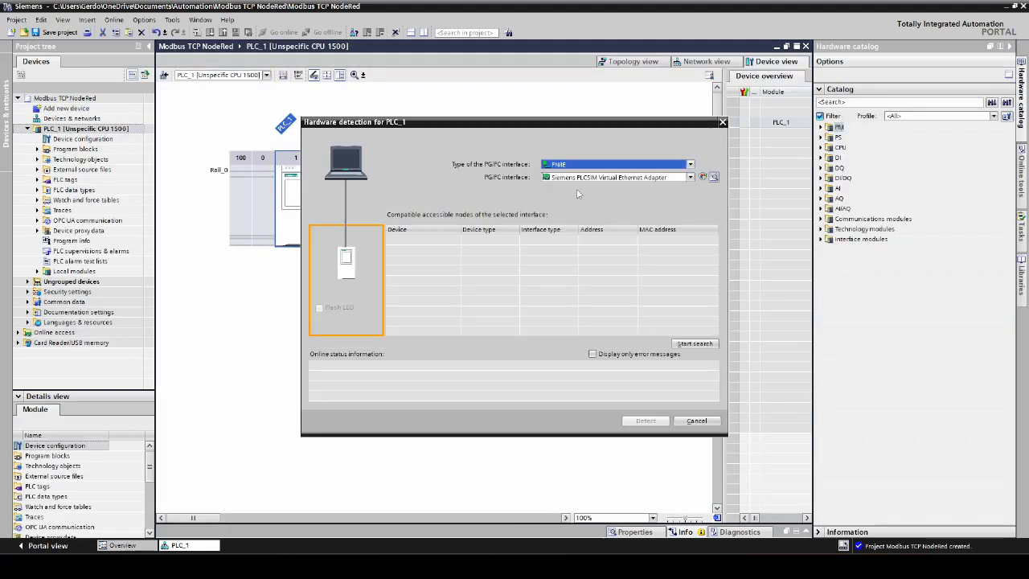
pyautogui.click(572, 177)
pyautogui.click(565, 229)
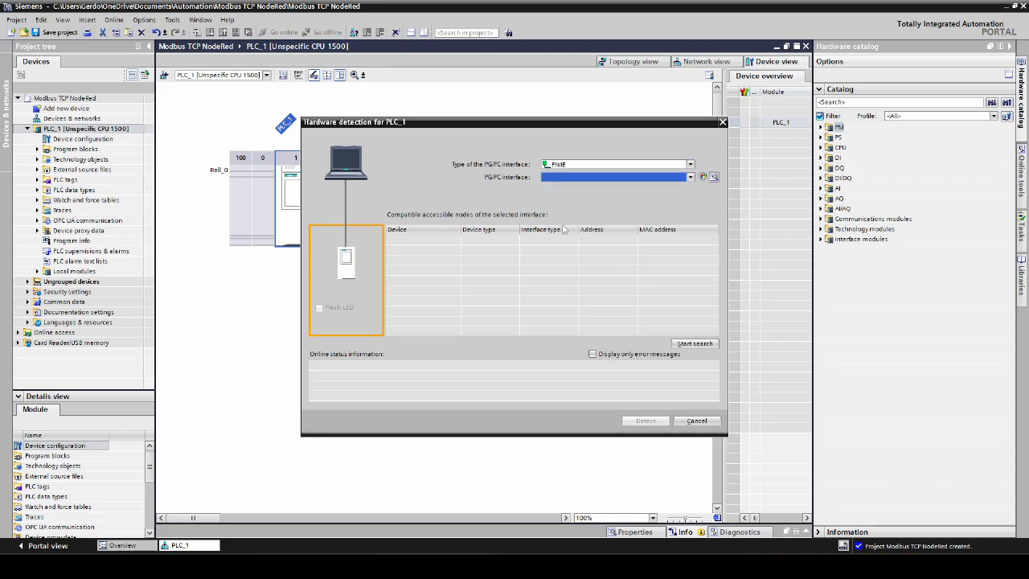
pyautogui.click(686, 344)
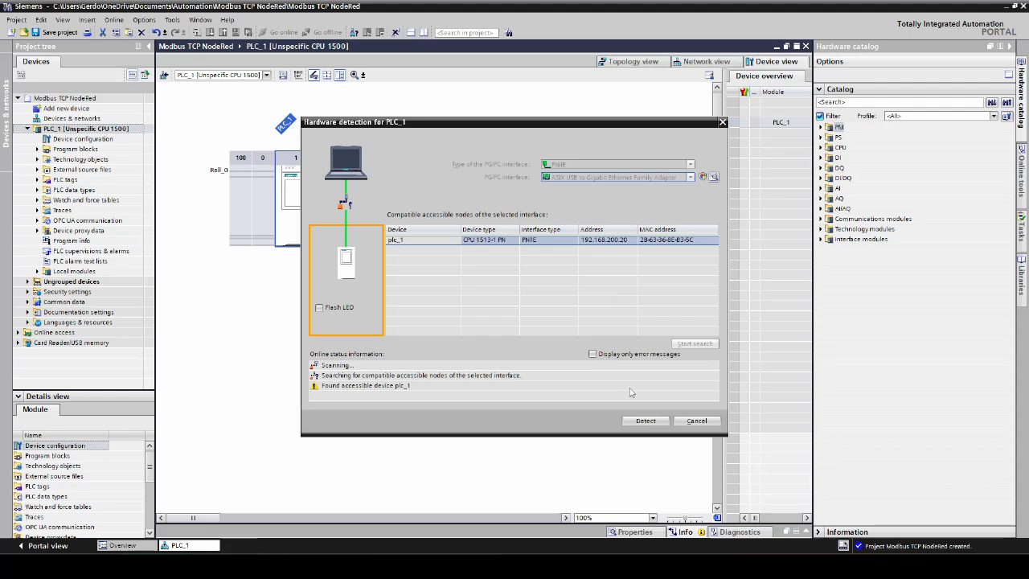
pyautogui.click(645, 422)
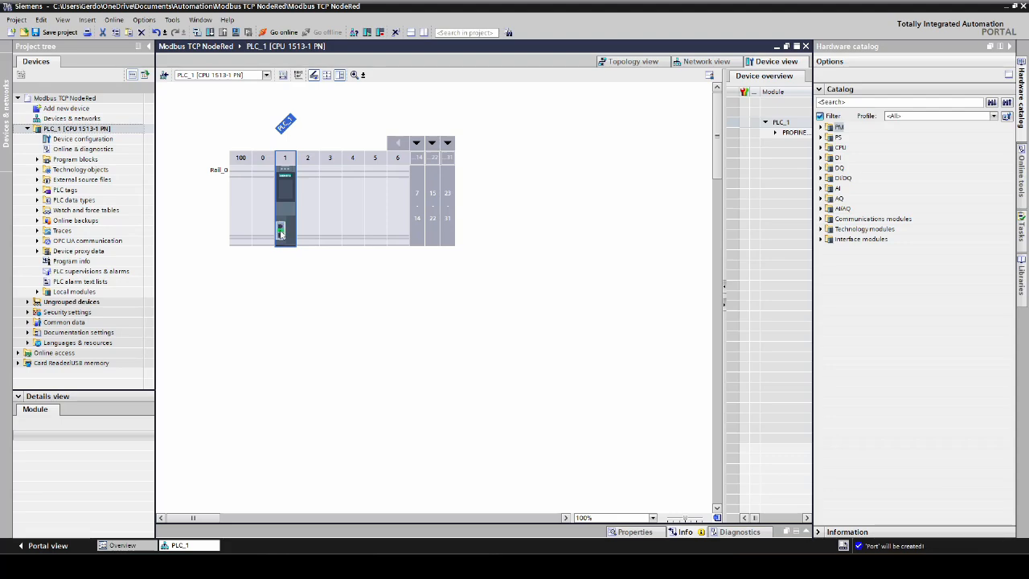
pyautogui.doubleClick(281, 232)
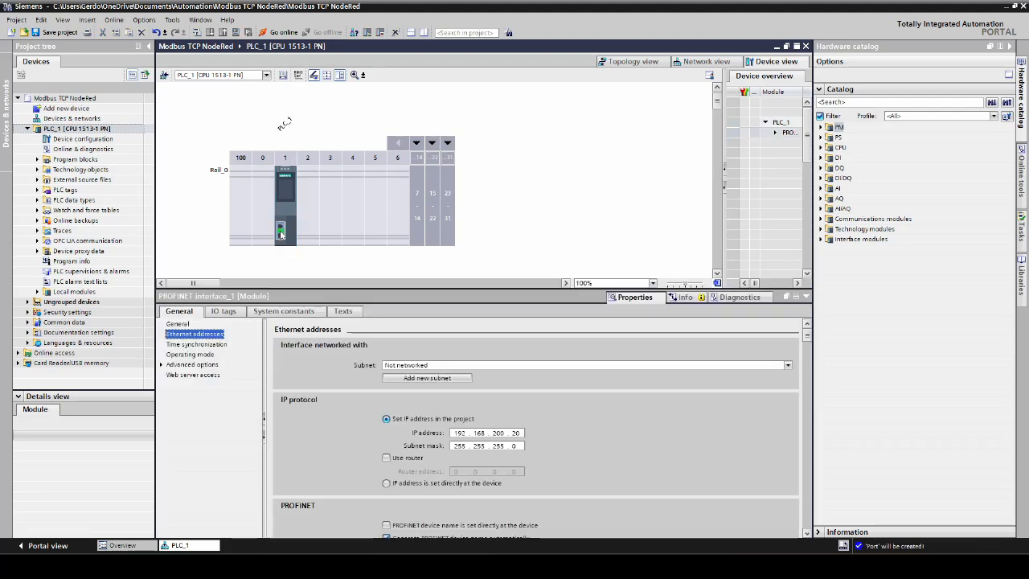
pyautogui.click(285, 197)
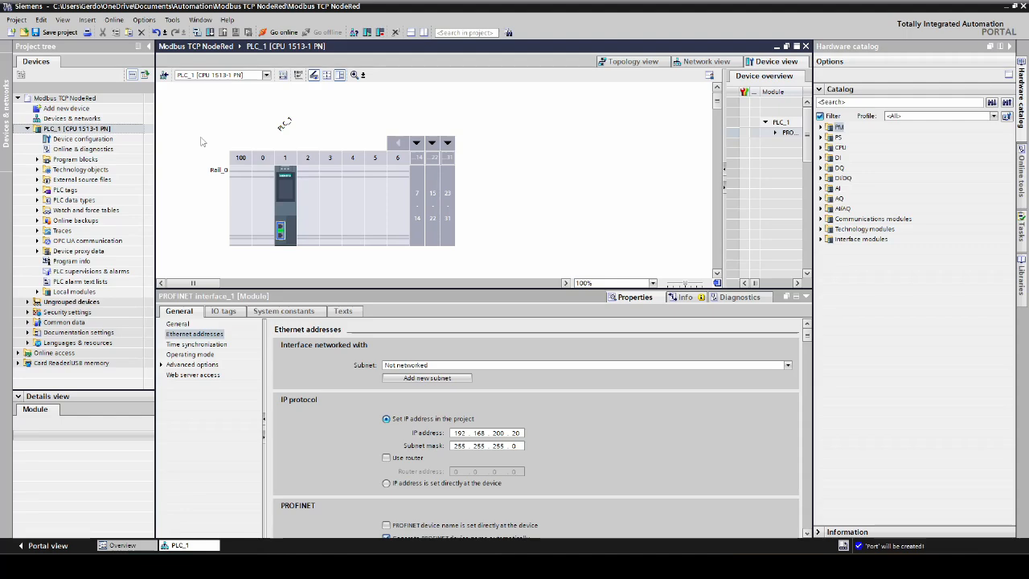
# - Insert the Modbus TCP instruction MB_SERVER into Network 1 of Main [OB1] with the single-instance data block MB_SERVER_DB
pyautogui.click(36, 159)
pyautogui.doubleClick(78, 181)
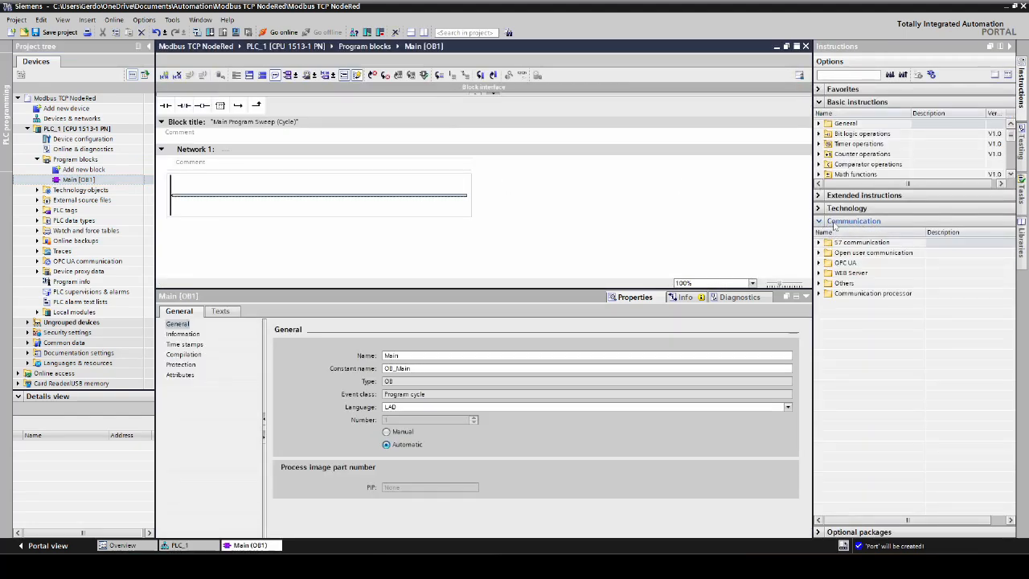
pyautogui.click(820, 283)
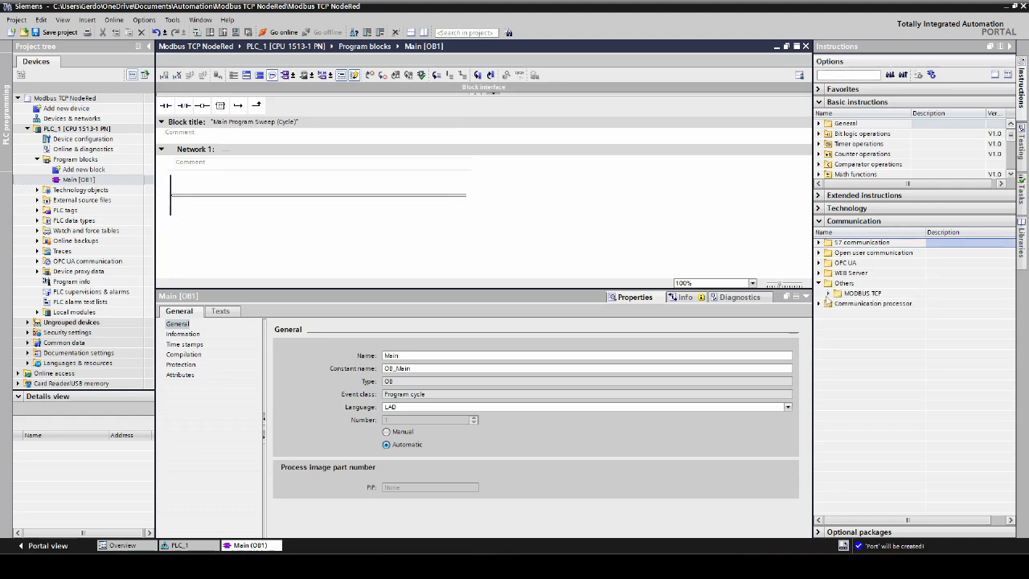
pyautogui.click(828, 294)
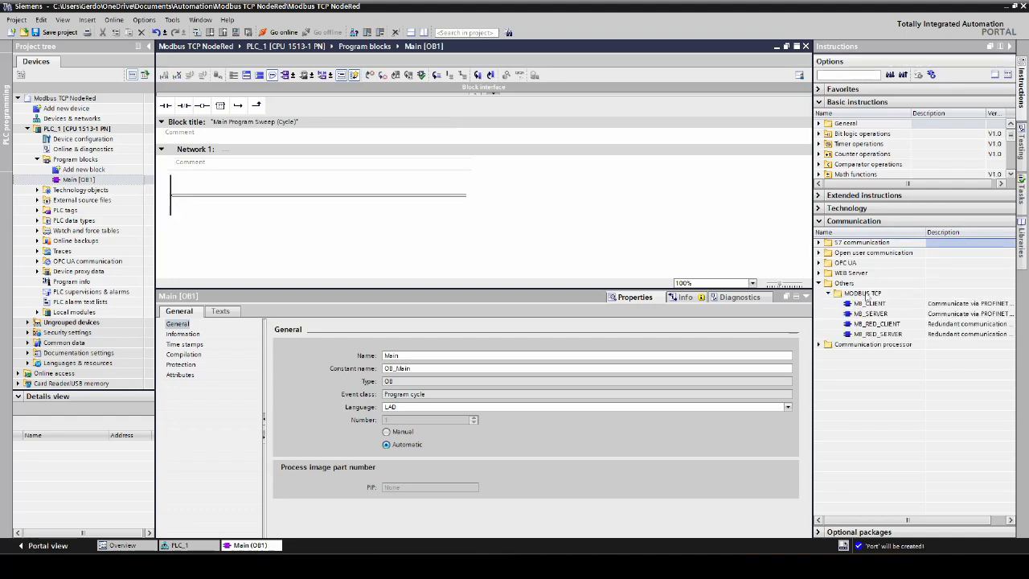
pyautogui.click(871, 317)
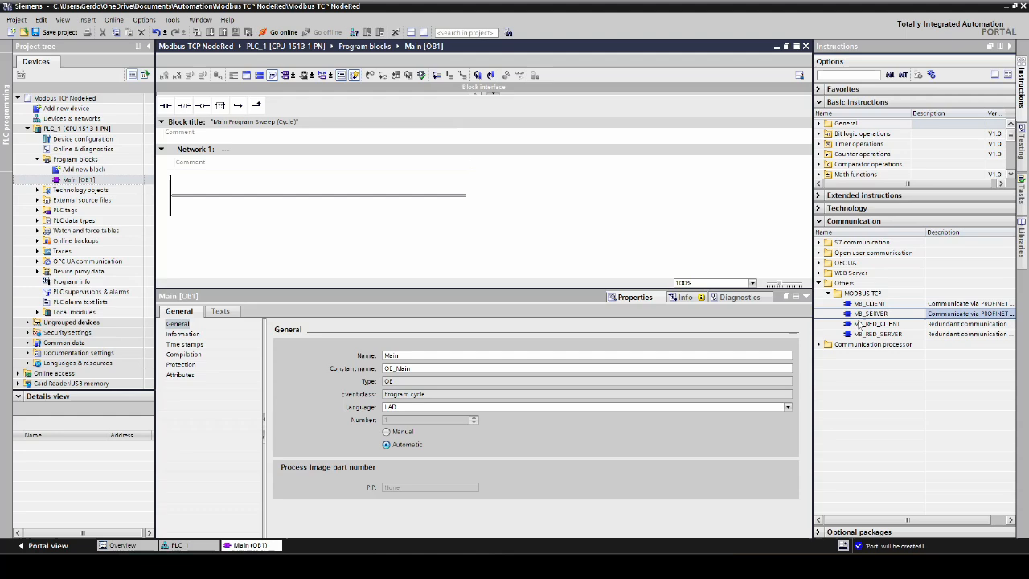
pyautogui.moveTo(854, 316); pyautogui.dragTo(368, 222)
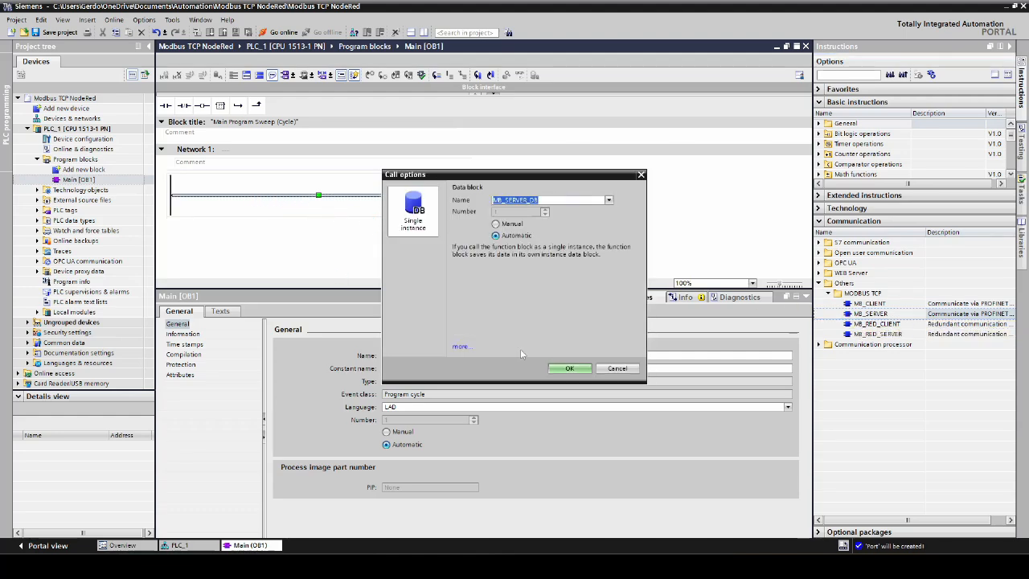
pyautogui.click(581, 369)
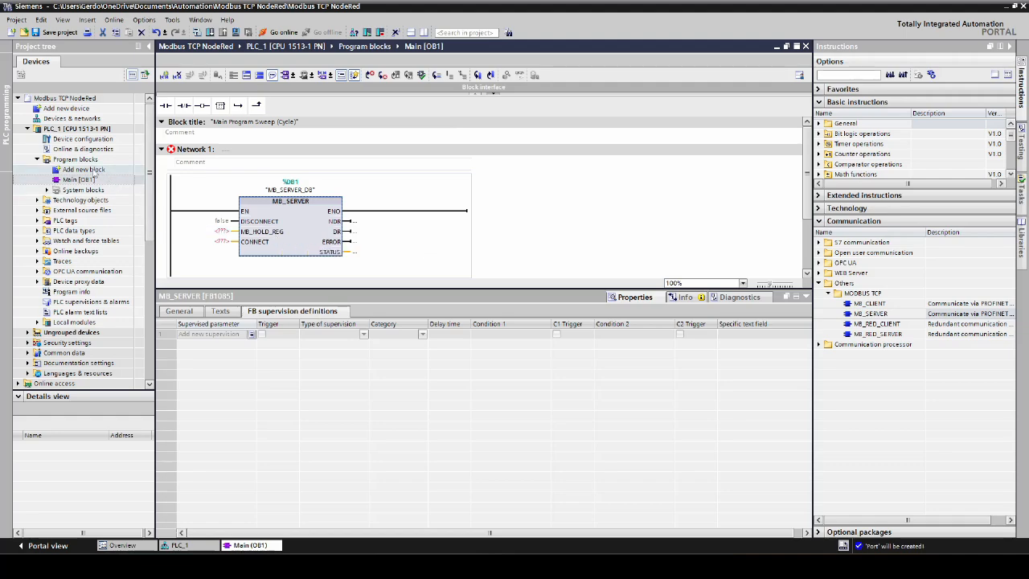
# - Create a global data block named Data in the program blocks and open it
pyautogui.doubleClick(90, 169)
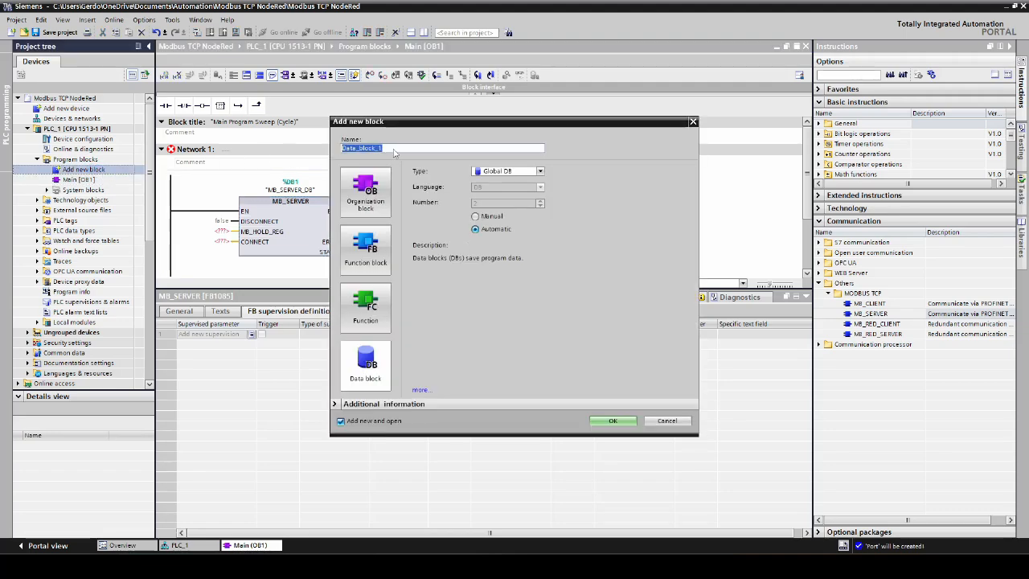
pyautogui.click(394, 148)
pyautogui.click(603, 421)
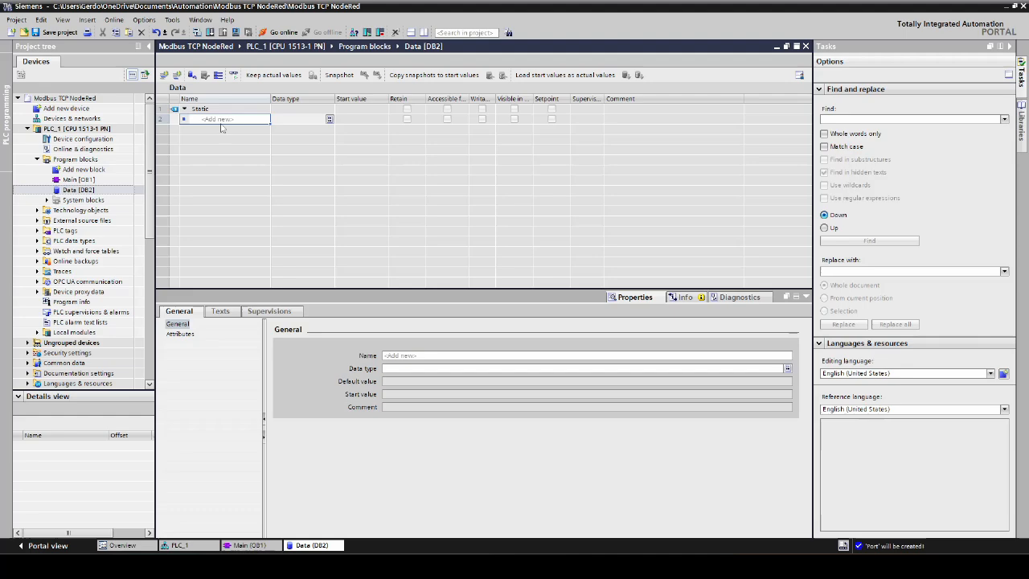
# - Add a variable named Register with data type Array[0..10] of Int to the Data block
pyautogui.write('R')
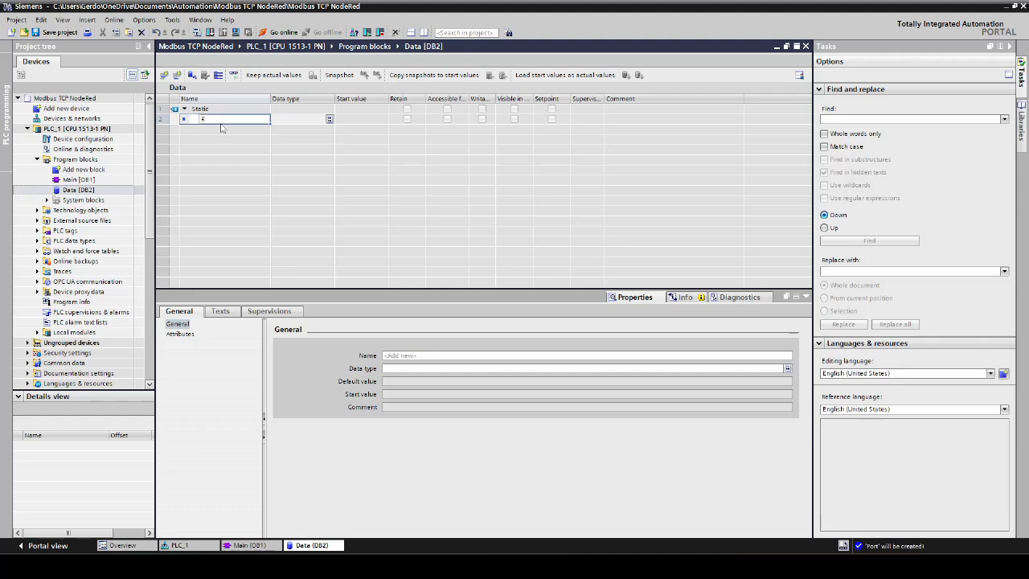
pyautogui.write('egister')
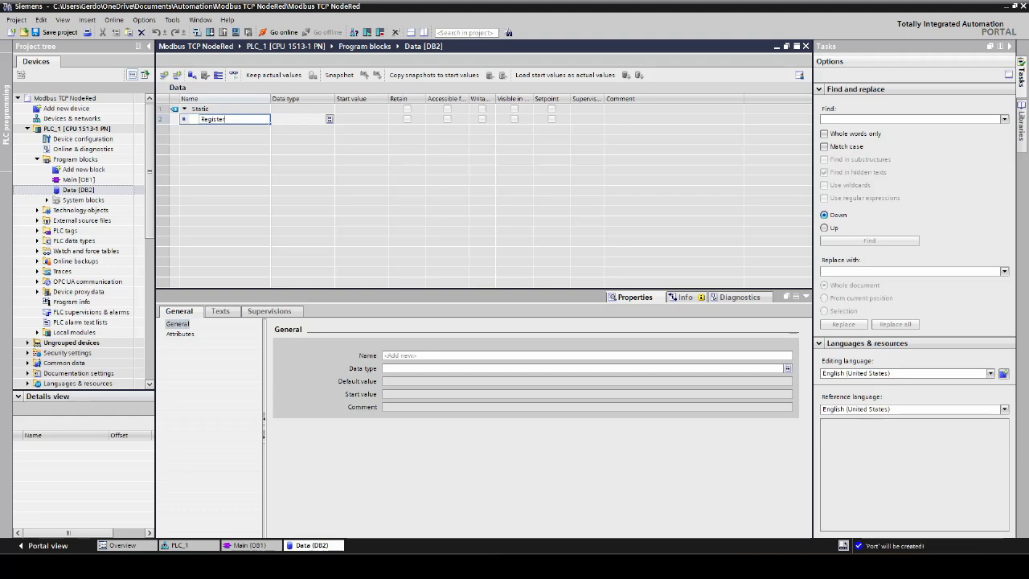
pyautogui.press('Return')
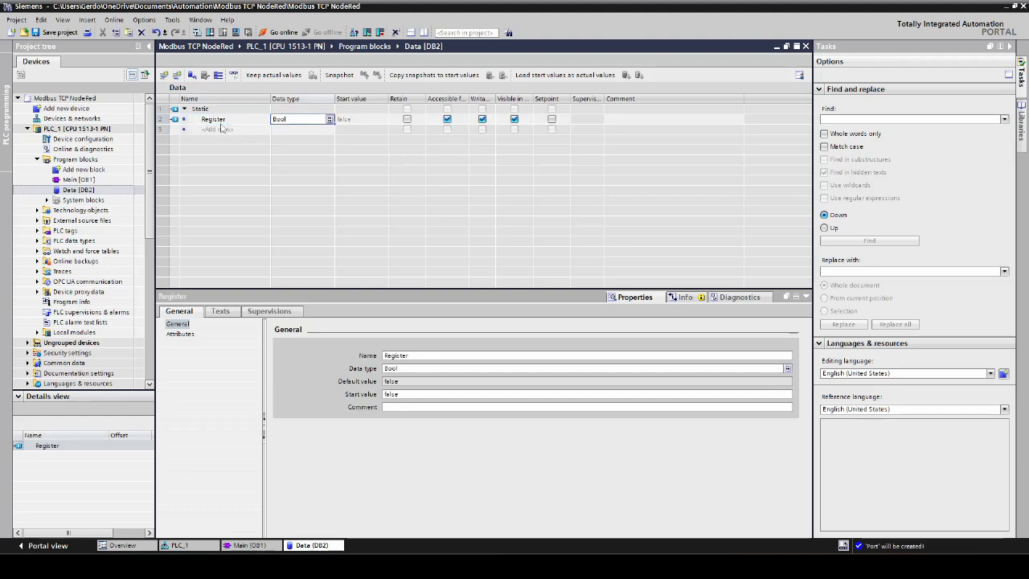
pyautogui.write('array')
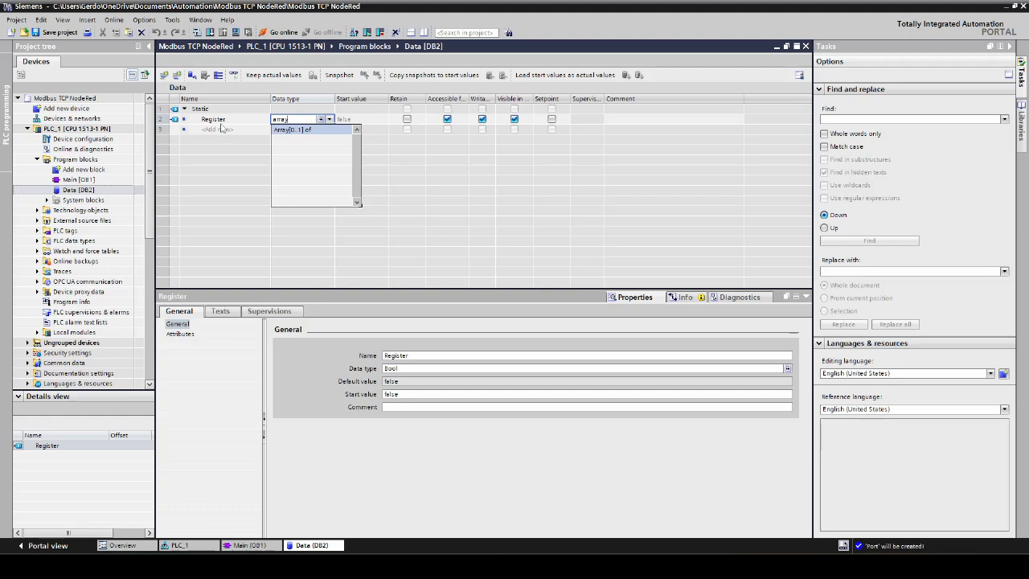
pyautogui.write('[')
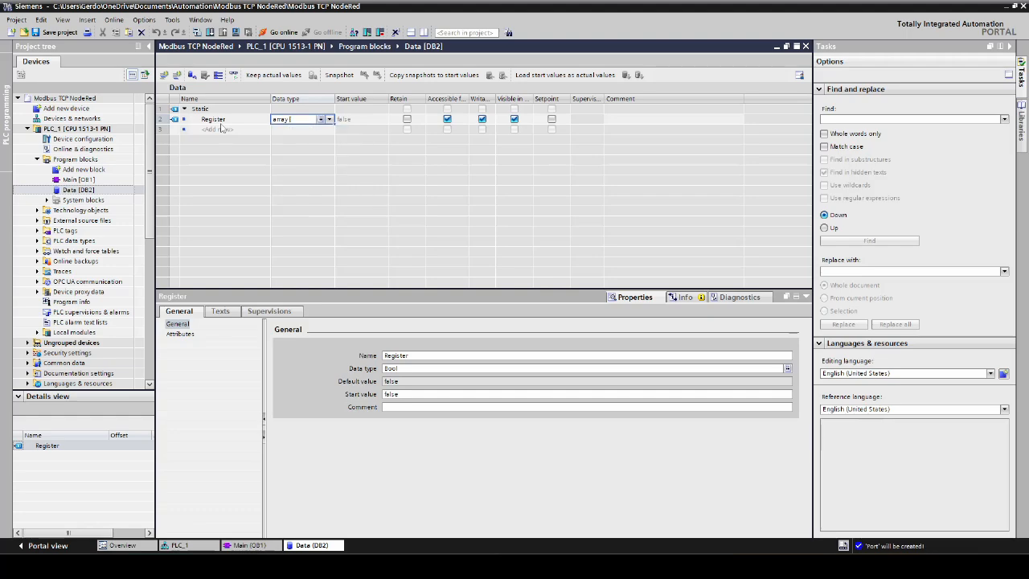
pyautogui.write('0.')
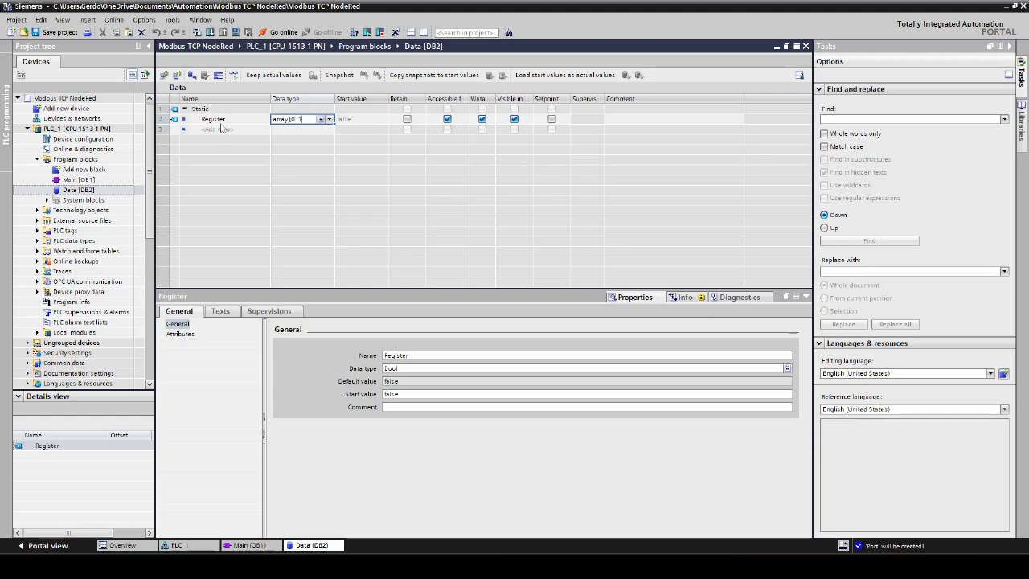
pyautogui.write('.10] of Int')
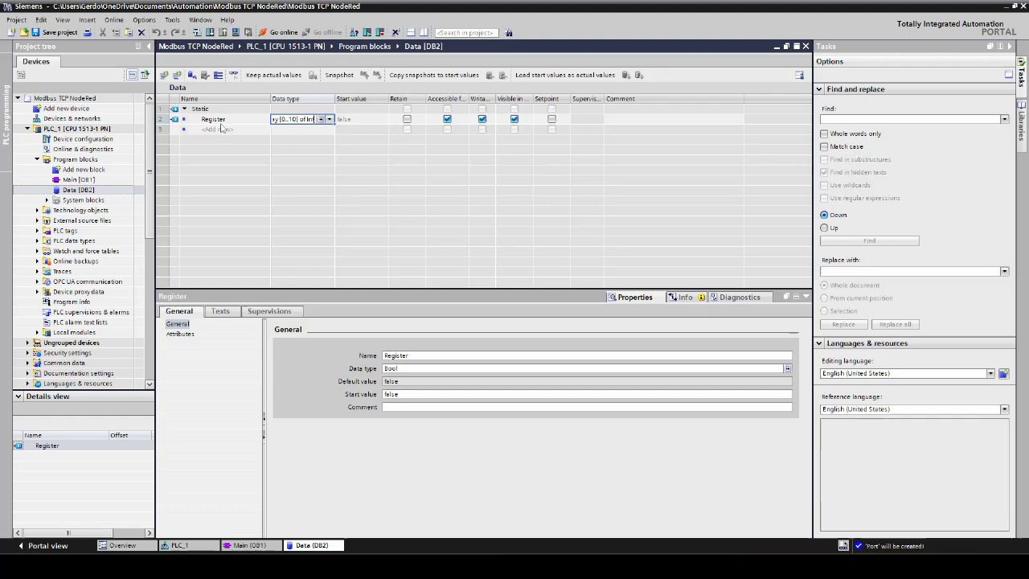
pyautogui.press('Return')
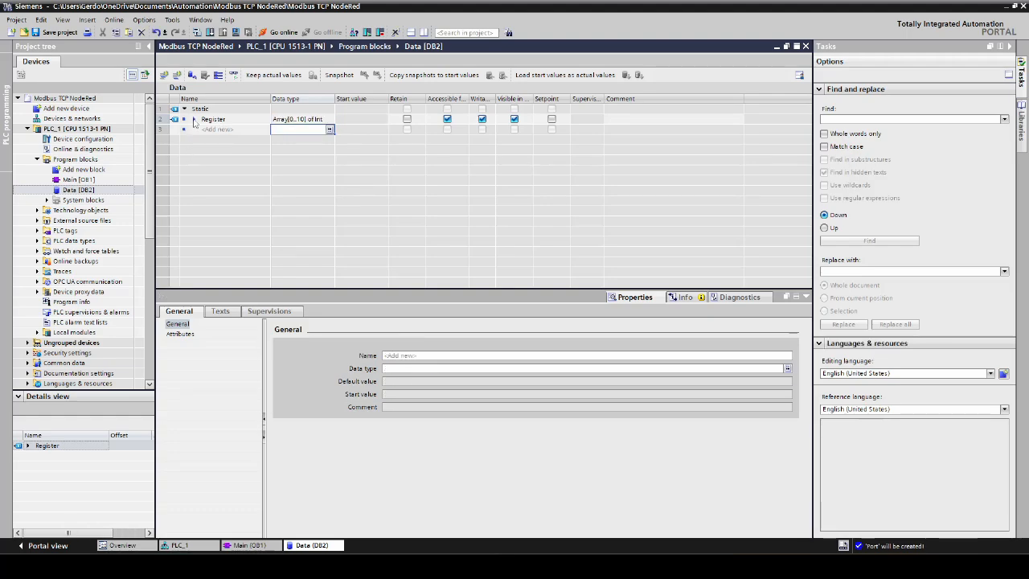
# - Set the start values of Register[2], Register[3] and Register[4] to 200, 300 and 400
pyautogui.click(194, 120)
pyautogui.doubleClick(349, 151)
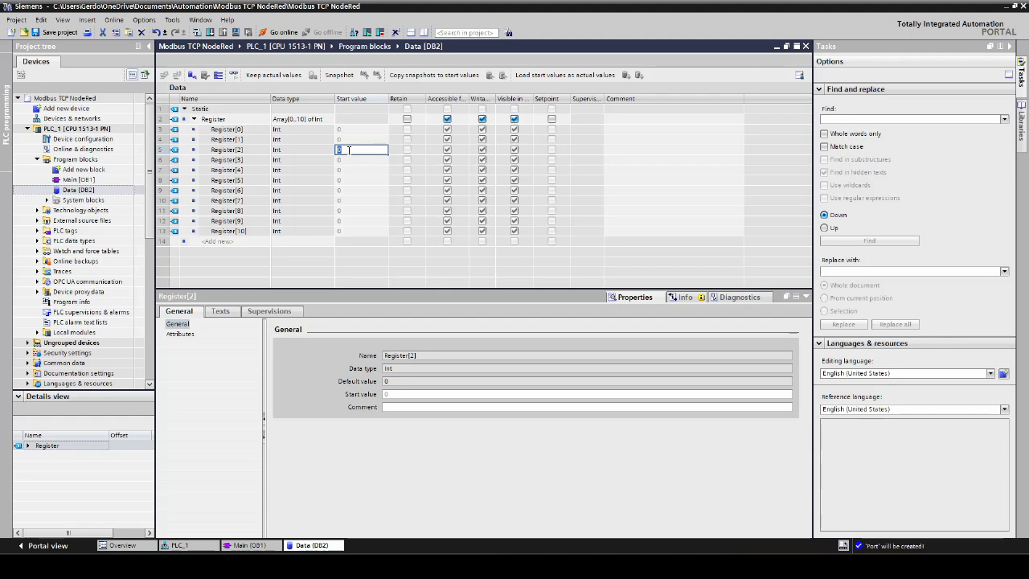
pyautogui.write('200')
pyautogui.press('Return')
pyautogui.write('300')
pyautogui.press('Return')
pyautogui.write('400')
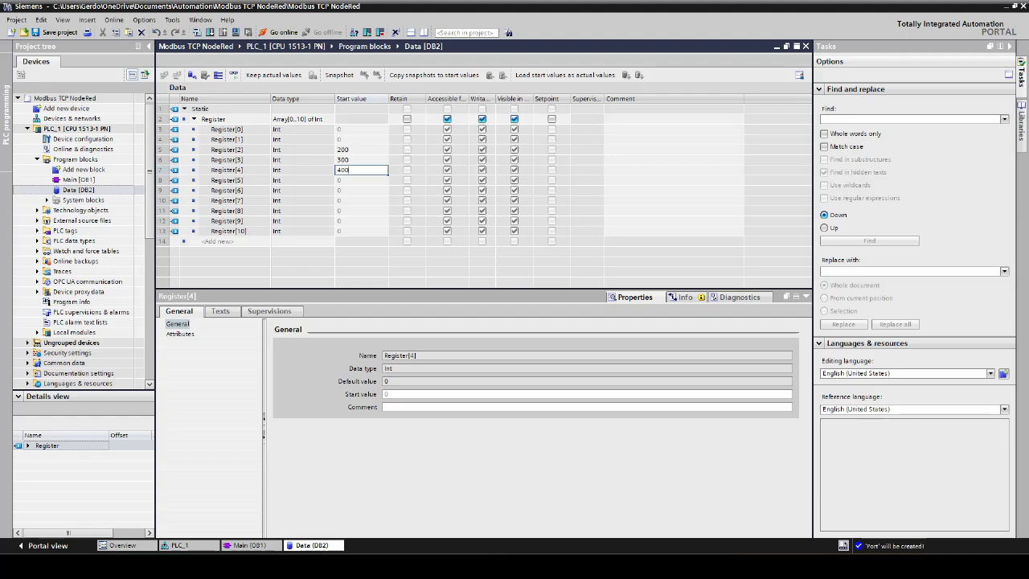
pyautogui.press('Return')
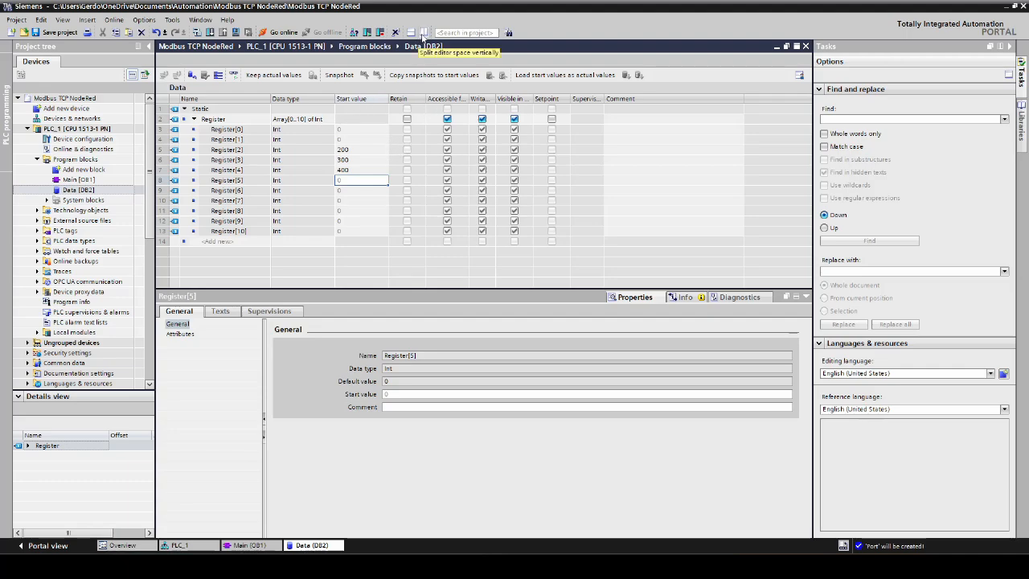
# - Show the Data block and Main [OB1] side by side and assign "Data".Register to the MB_HOLD_REG input of MB_SERVER
pyautogui.click(423, 33)
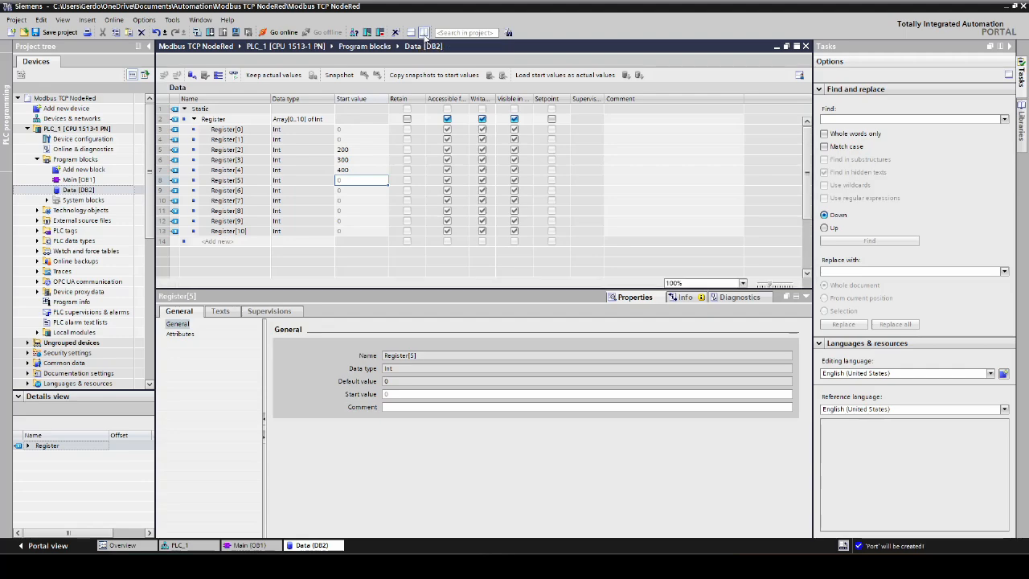
pyautogui.click(807, 298)
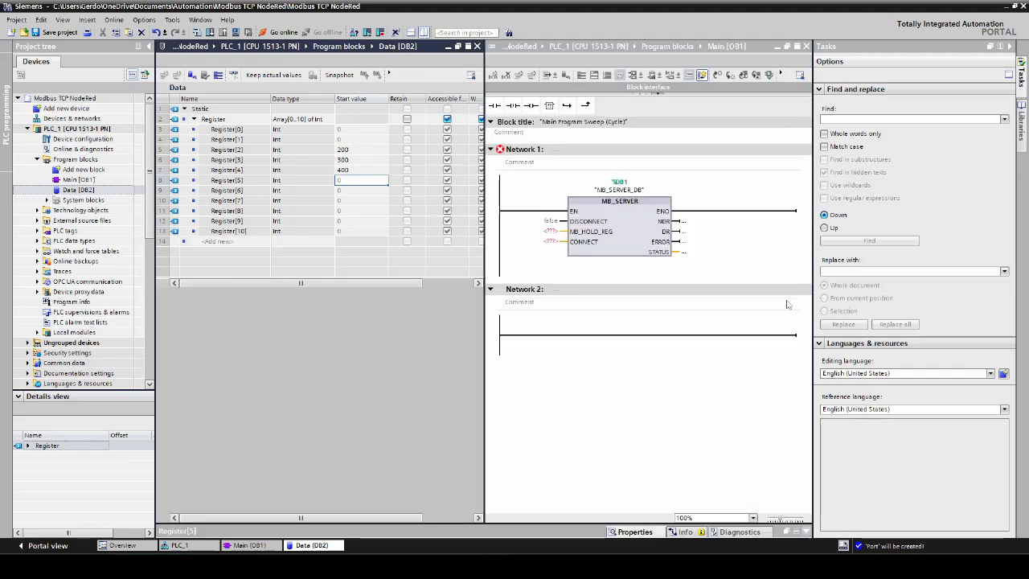
pyautogui.click(185, 119)
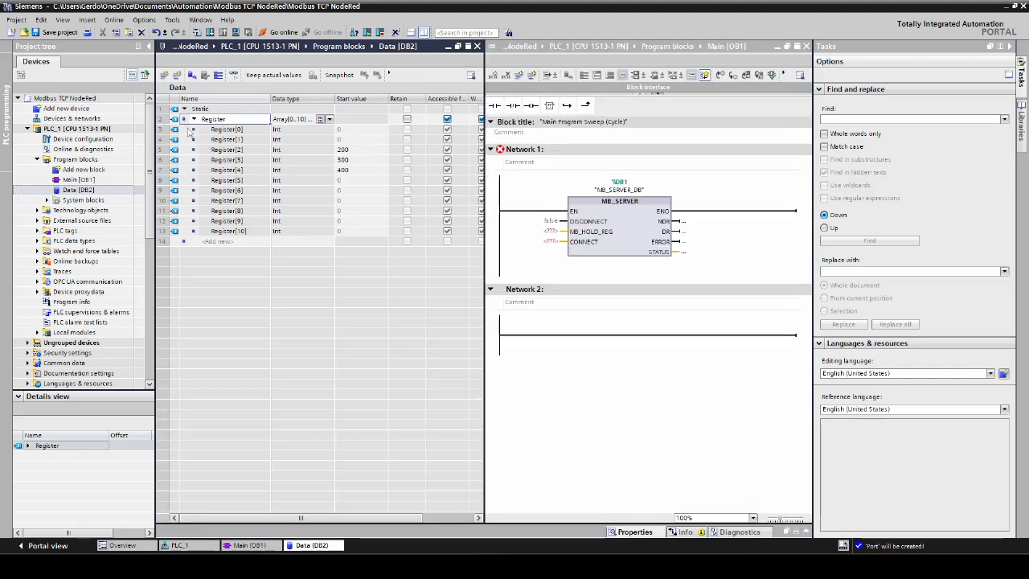
pyautogui.moveTo(184, 119); pyautogui.dragTo(576, 249)
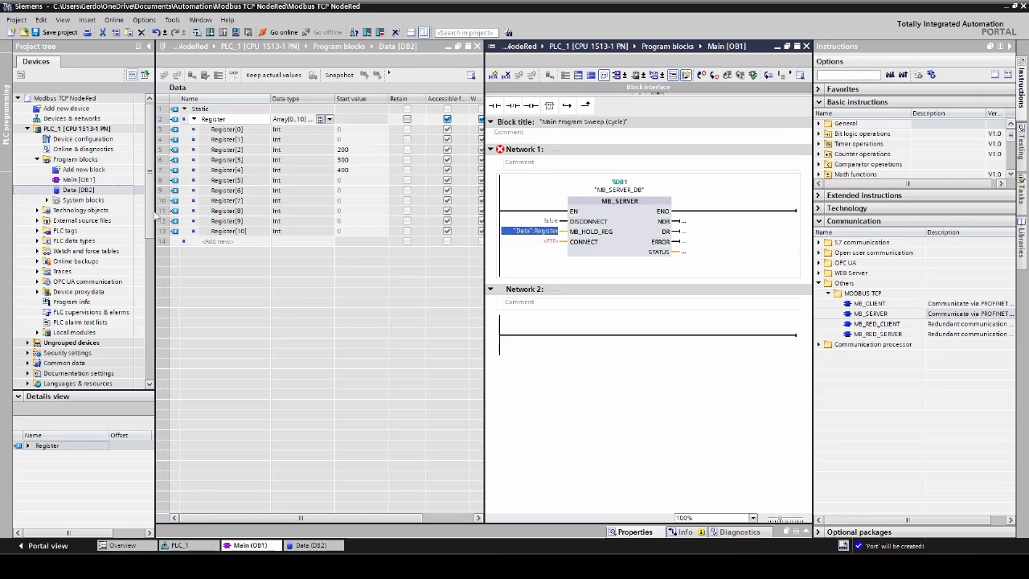
# - Create another global data block named Config in the program blocks
pyautogui.click(81, 170)
pyautogui.doubleClick(80, 170)
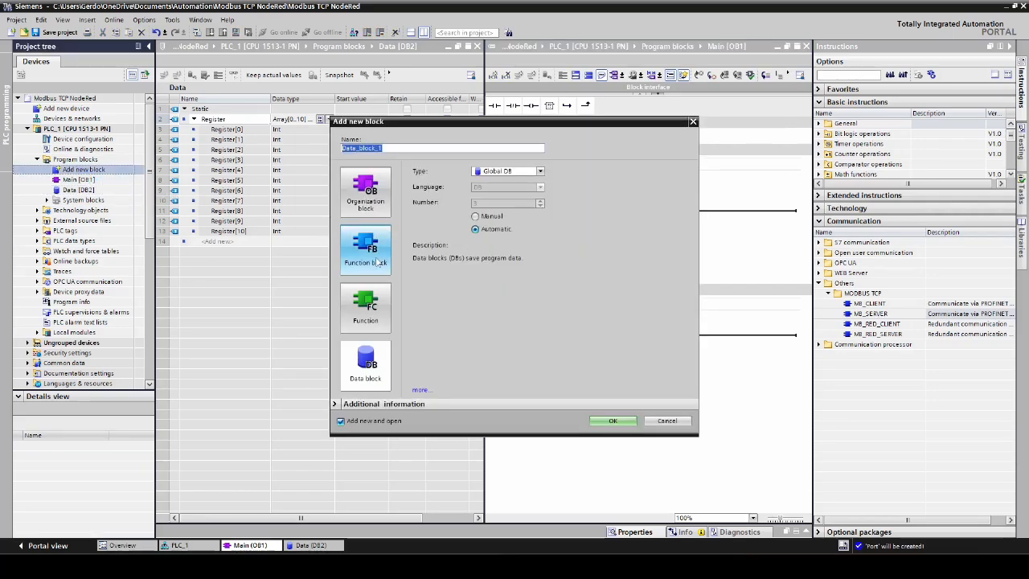
pyautogui.write('Config')
pyautogui.press('Return')
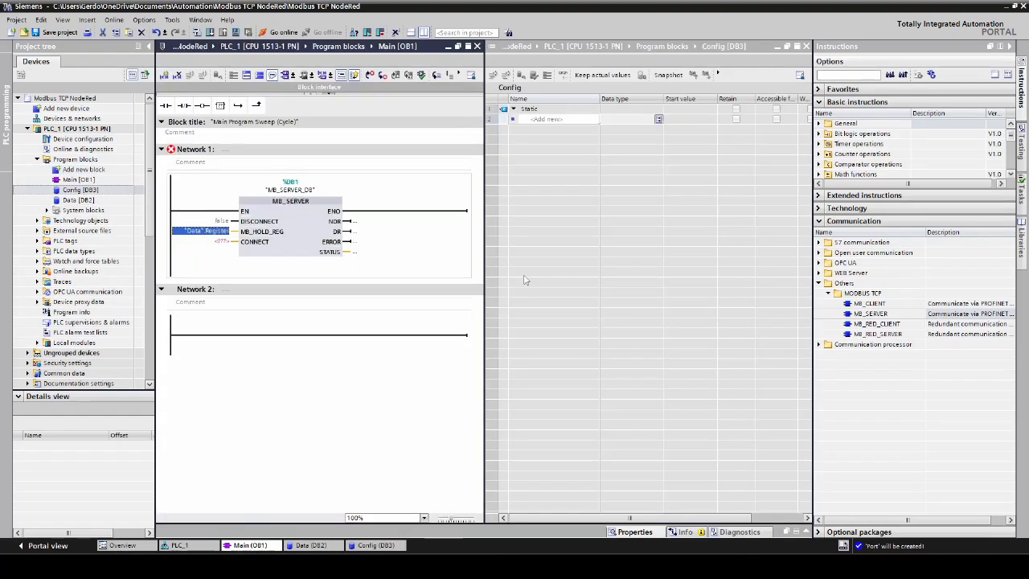
# - Add a variable named CONNECT to the Config data block
pyautogui.click(263, 249)
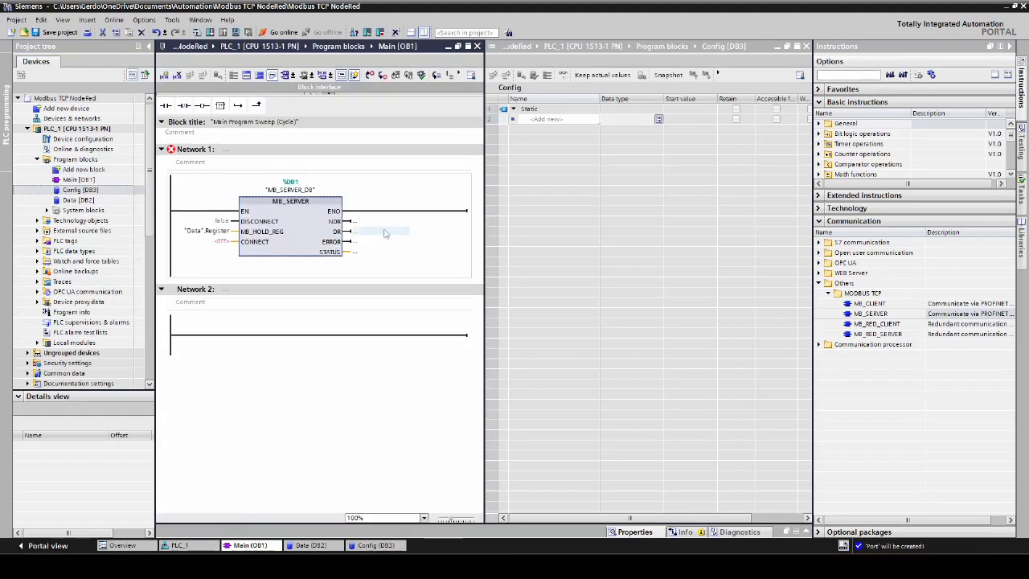
pyautogui.click(532, 119)
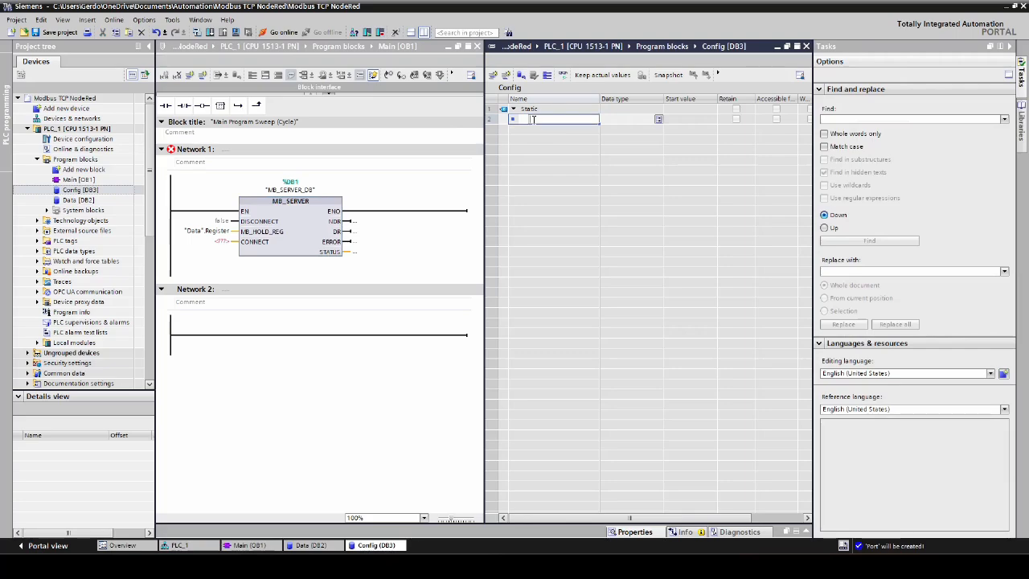
pyautogui.write('CONNECT')
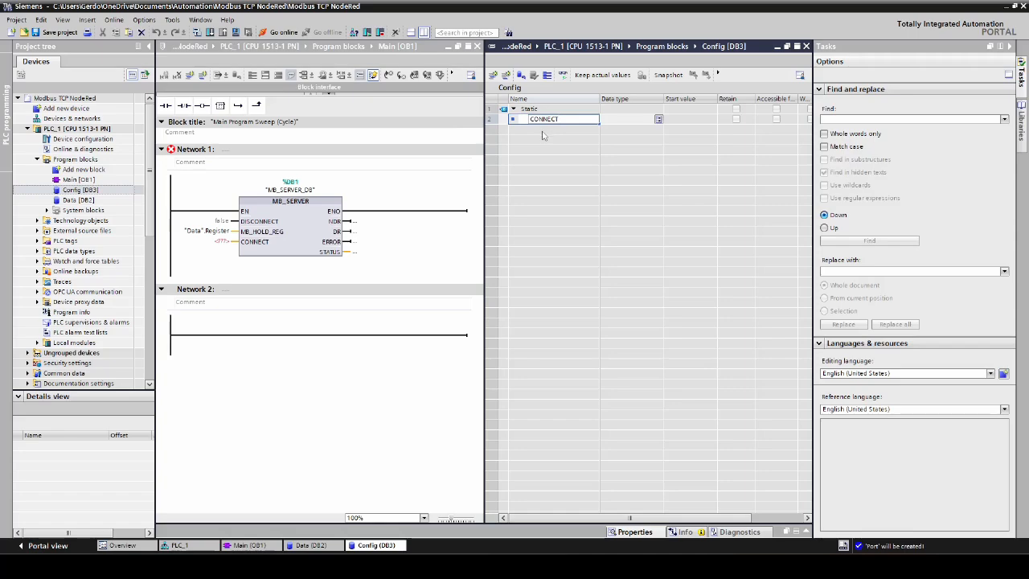
# - Open the help topic for the MB_SERVER instruction and read the description of its CONNECT parameter
pyautogui.click(296, 233)
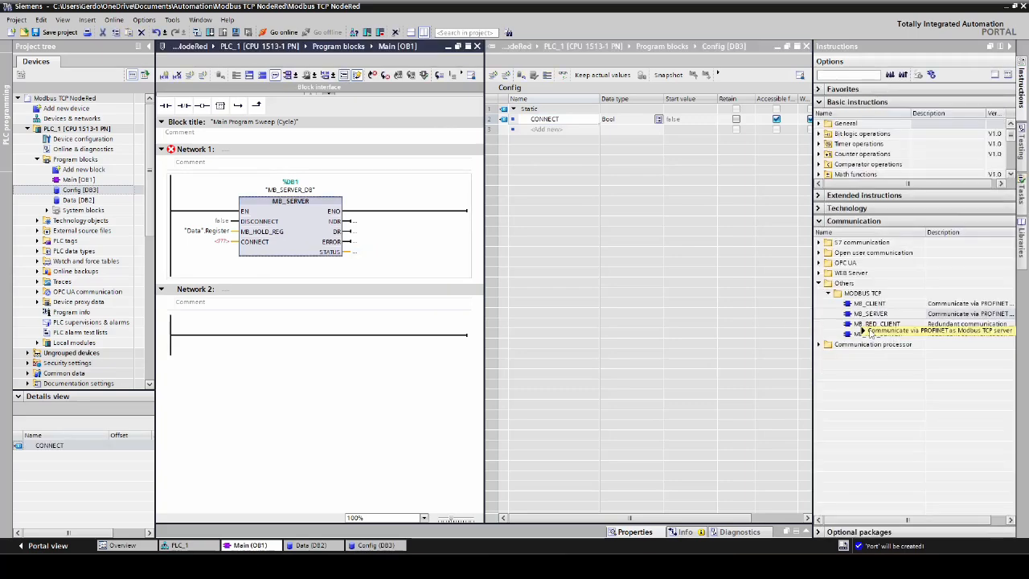
pyautogui.moveTo(870, 316)
pyautogui.click(814, 398)
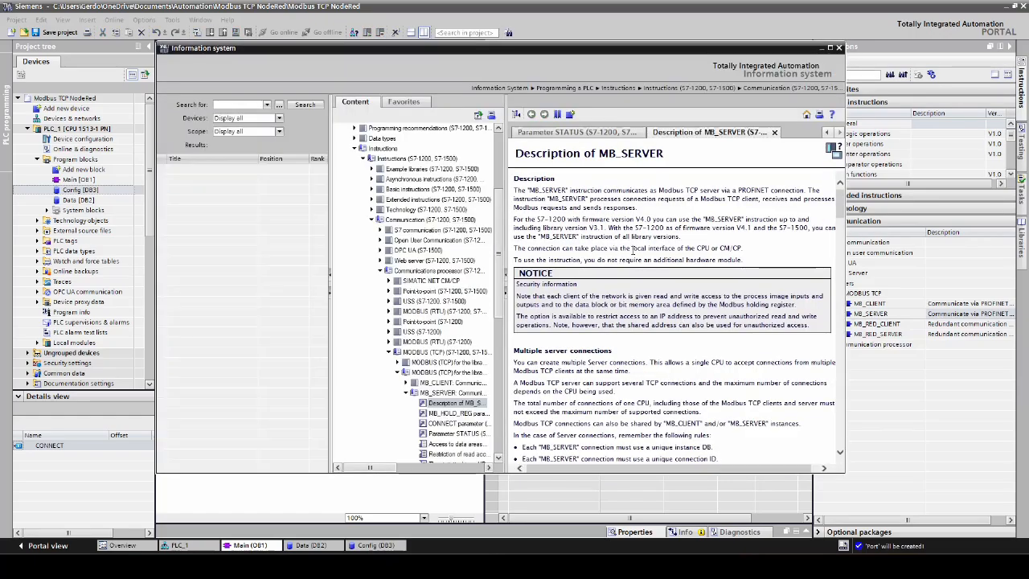
pyautogui.scroll(-10, 633, 257)
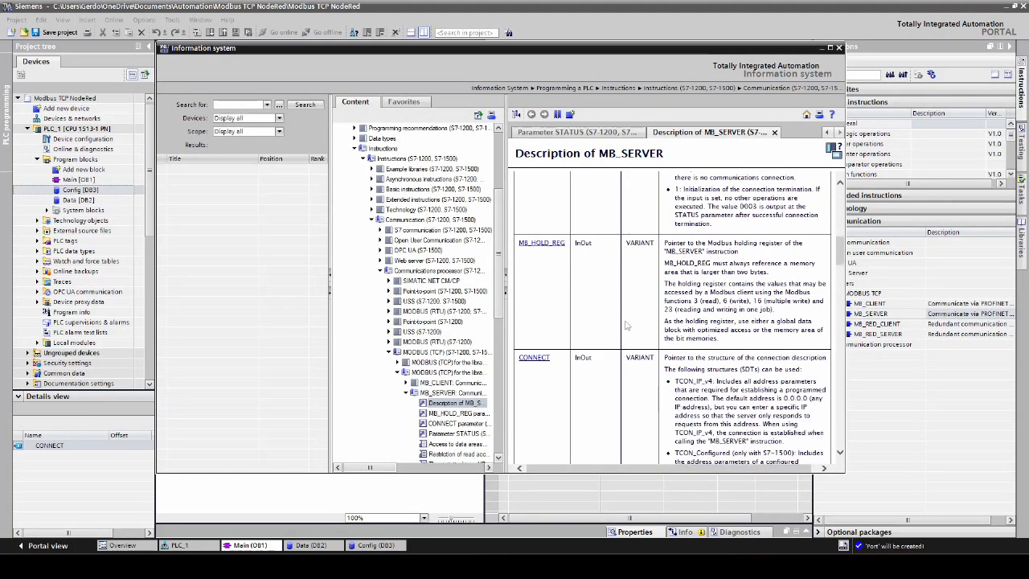
pyautogui.scroll(-3, 563, 306)
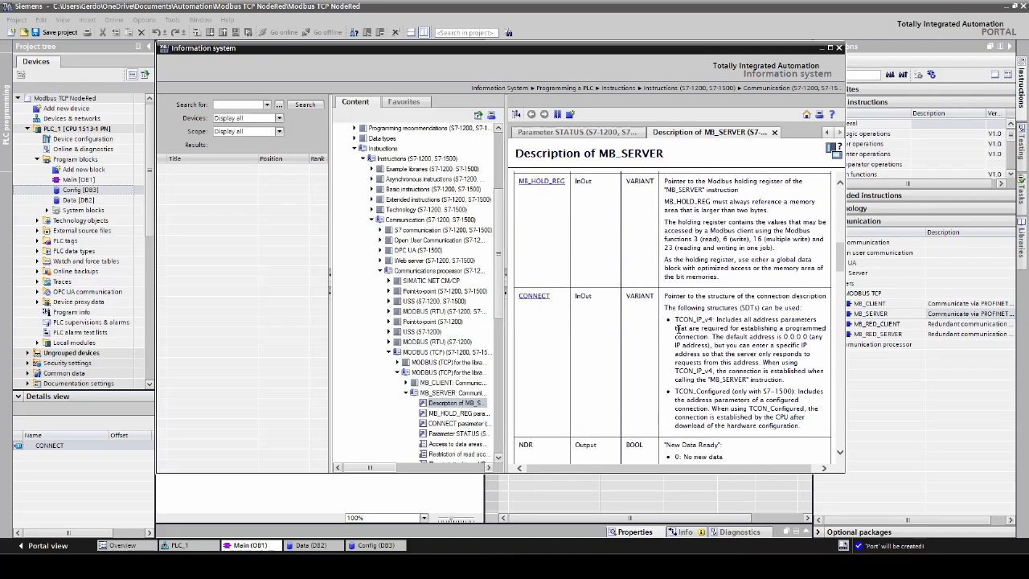
# - Copy the structure name TCON_IP_v4 from the help topic and set it as the data type of the CONNECT variable in Config
pyautogui.moveTo(675, 320); pyautogui.dragTo(712, 320)
pyautogui.rightClick(693, 324)
pyautogui.click(728, 349)
pyautogui.click(839, 47)
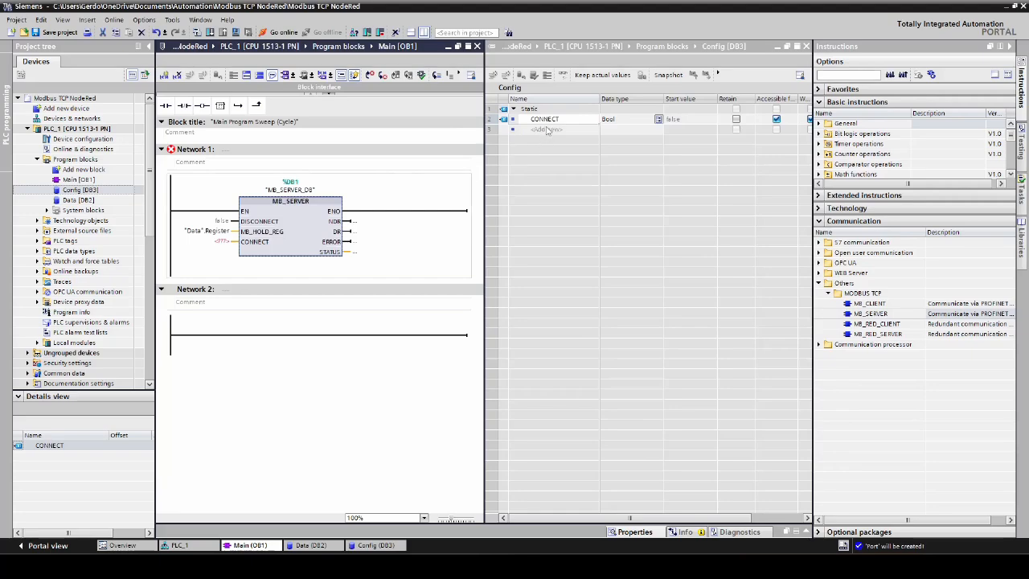
pyautogui.doubleClick(621, 120)
pyautogui.hotkey('ctrl', 'v')
pyautogui.press('Return')
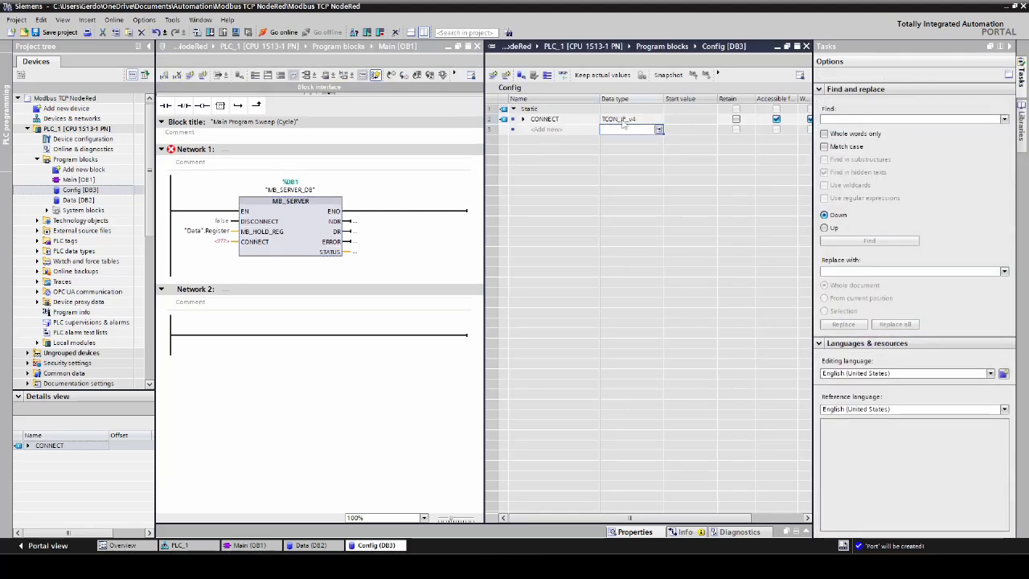
# - Add a variable named ERROR with data type Bool to the Config data block
pyautogui.click(541, 131)
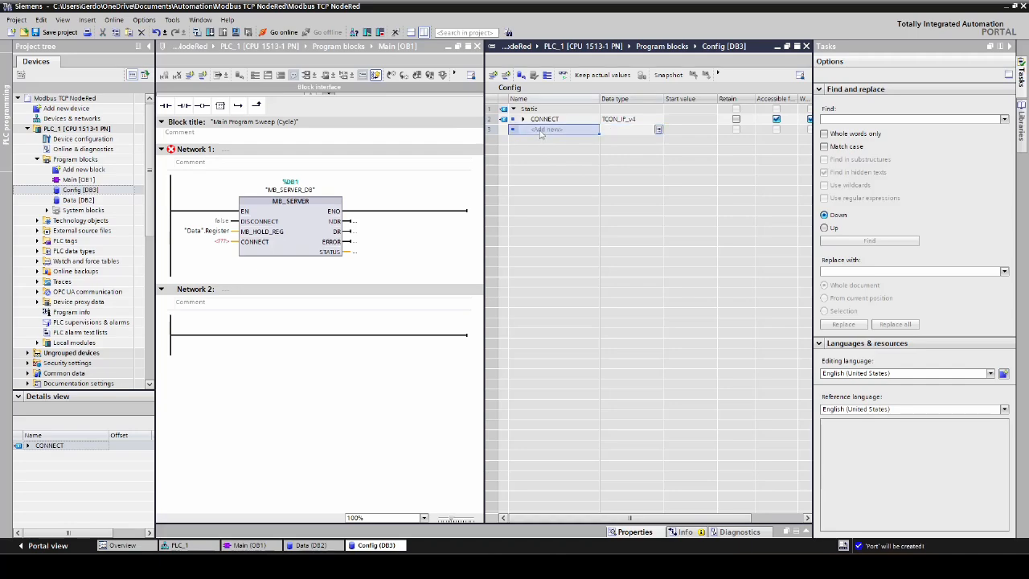
pyautogui.write('ERROR')
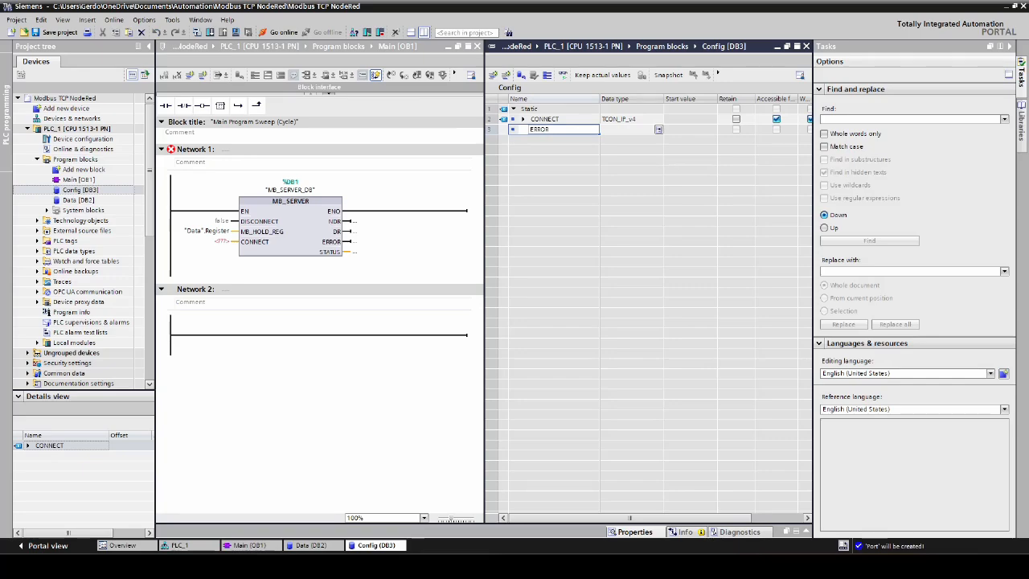
pyautogui.press('Tab')
pyautogui.write('b')
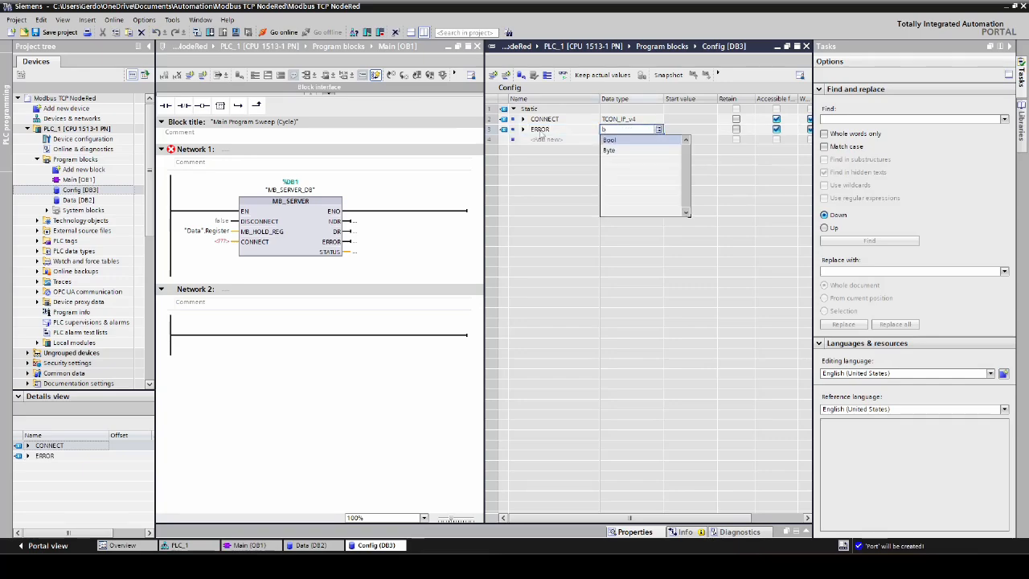
pyautogui.click(617, 144)
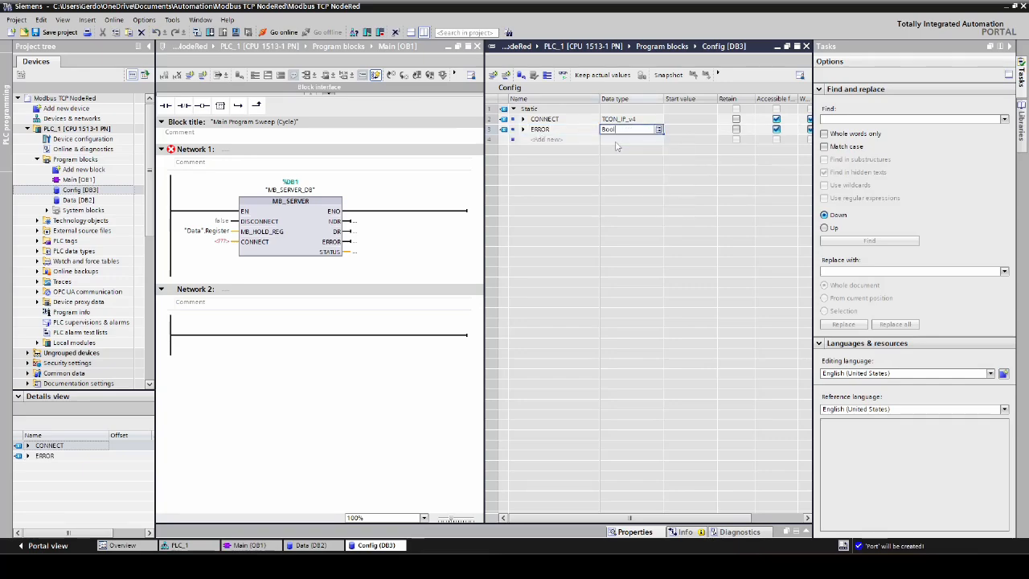
# - Add a variable named STATUS with data type Word to the Config data block
pyautogui.click(550, 142)
pyautogui.write('STA')
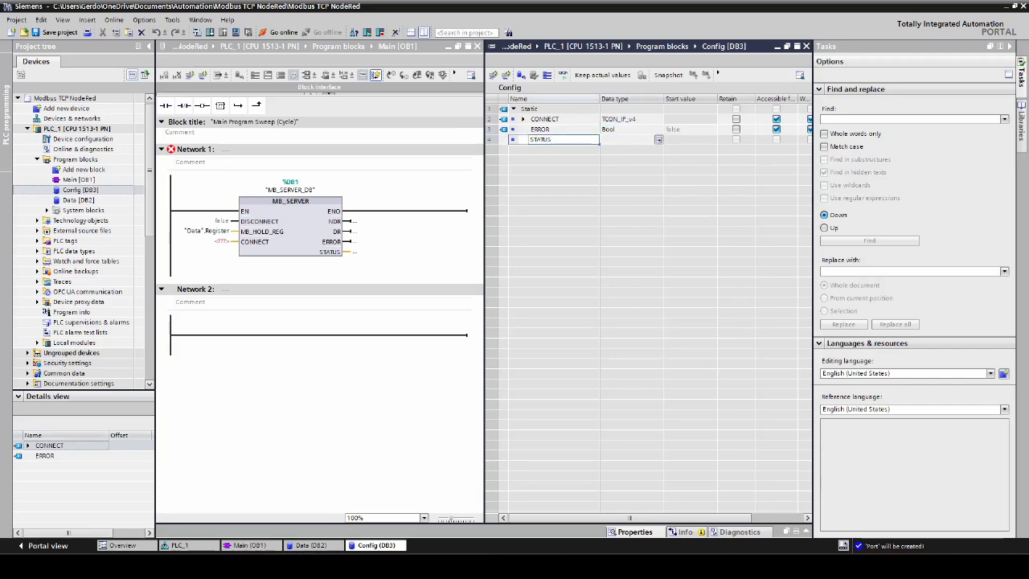
pyautogui.write('TUS')
pyautogui.press('Return')
pyautogui.write('Word')
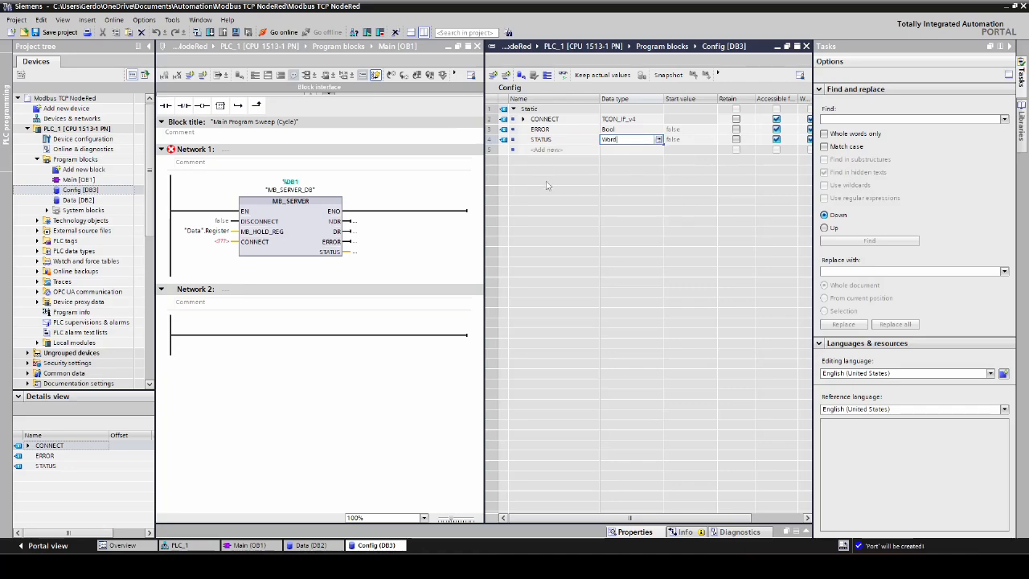
pyautogui.click(576, 152)
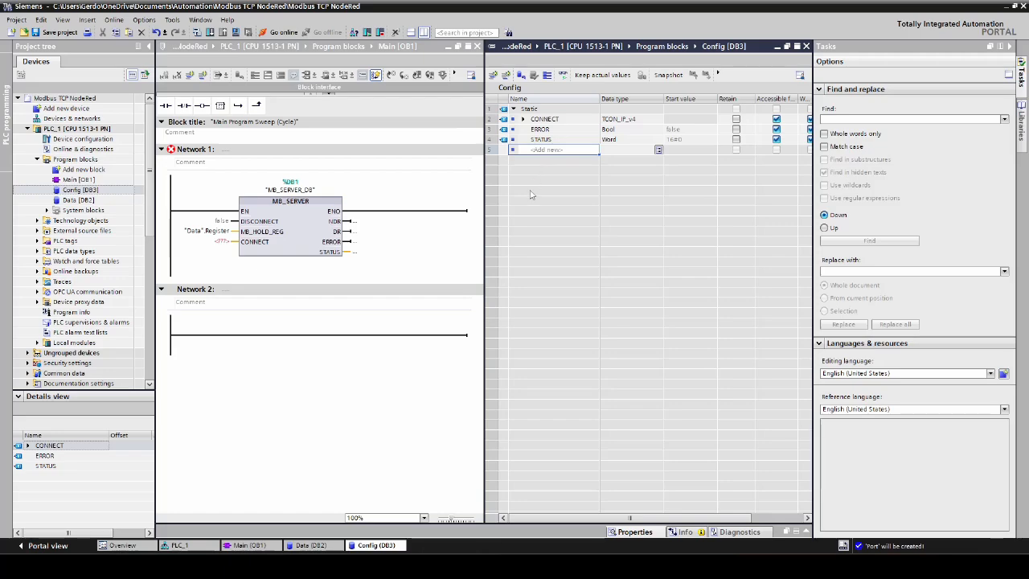
# - Expand the CONNECT structure in Config, including its RemoteAddress and ADDR elements
pyautogui.click(522, 120)
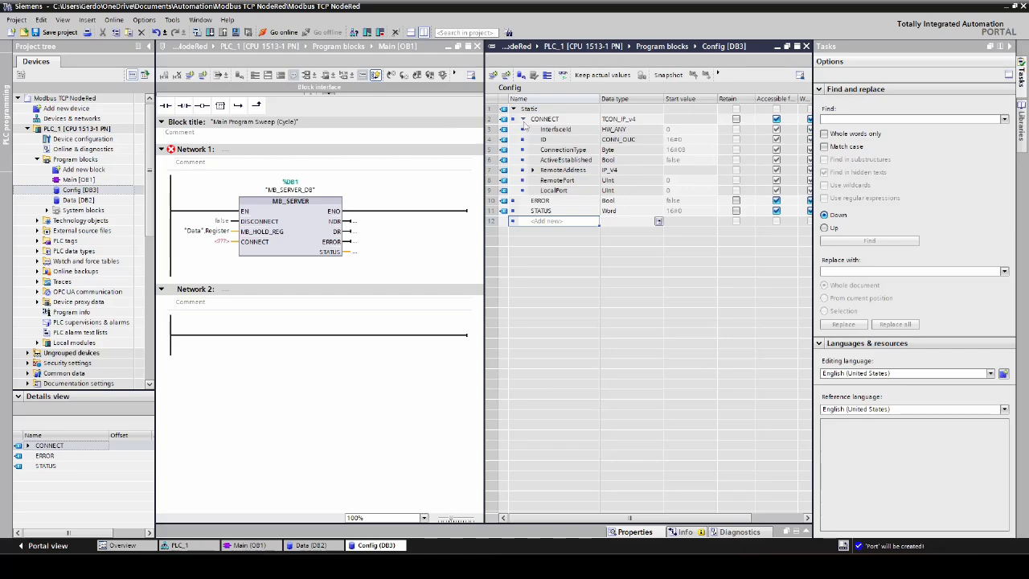
pyautogui.click(533, 170)
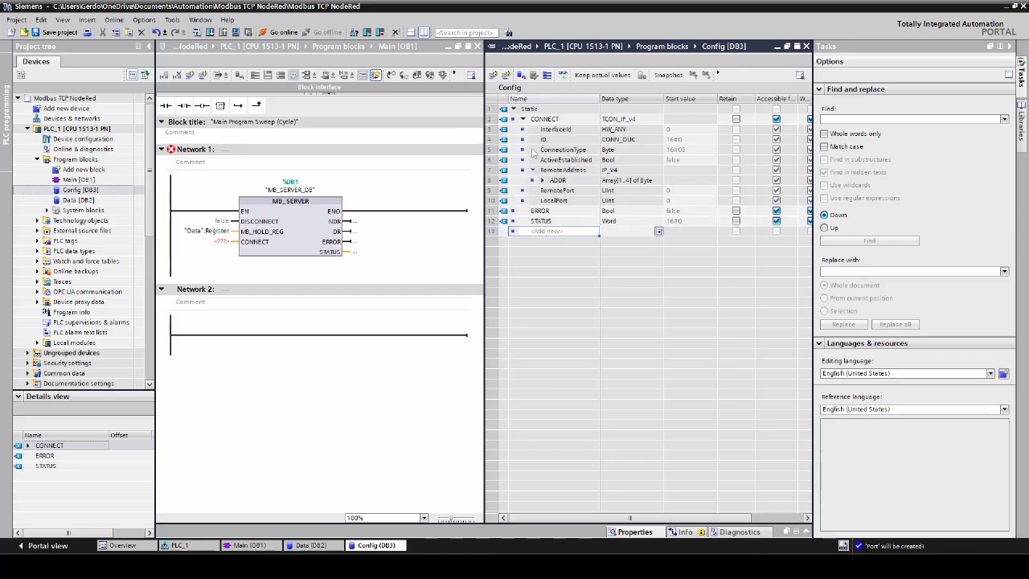
pyautogui.click(542, 181)
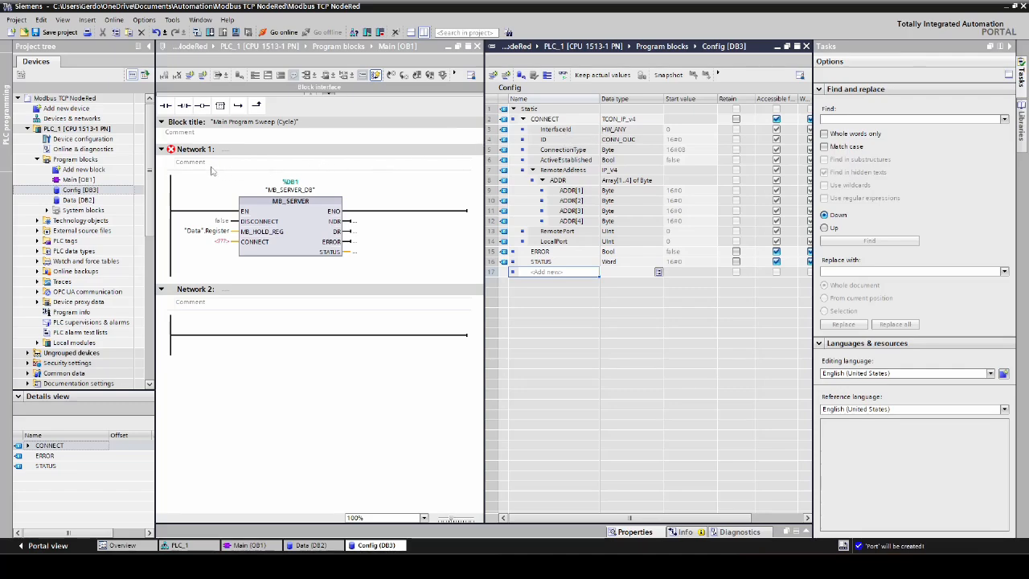
# - Look up the hardware identifier of the CPU's PROFINET interface in its system constants, and return to the Config data block
pyautogui.doubleClick(97, 140)
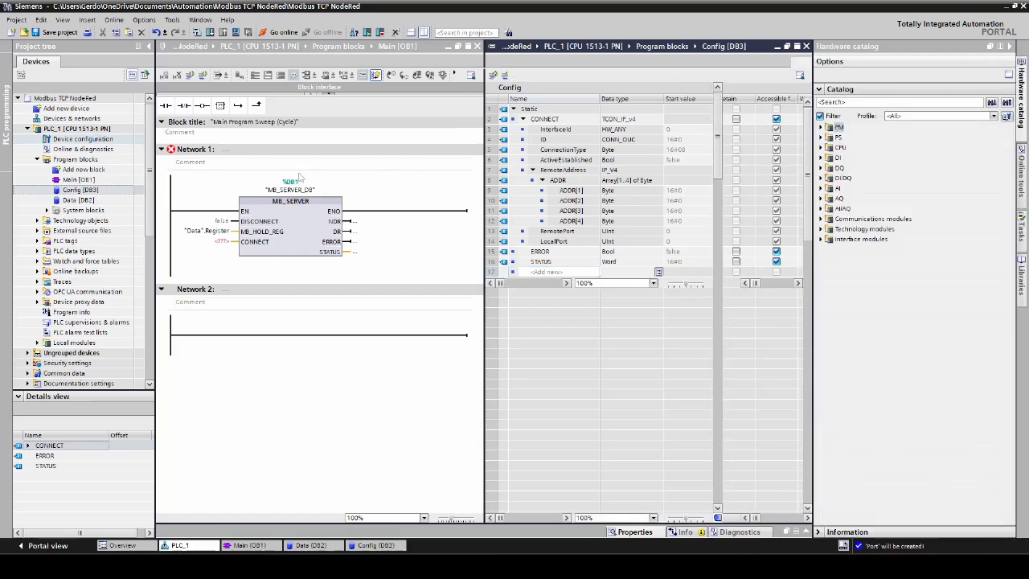
pyautogui.doubleClick(610, 231)
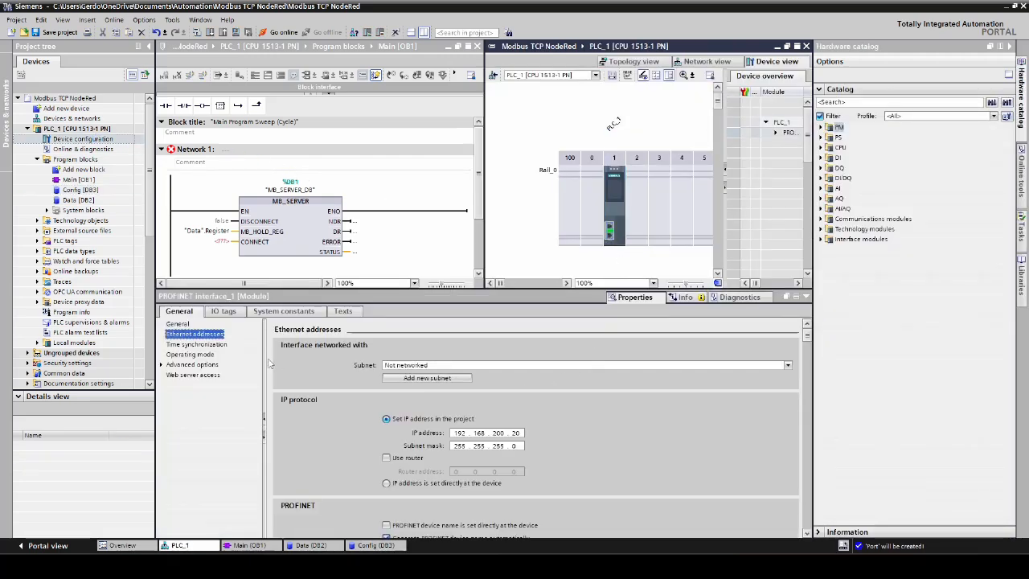
pyautogui.click(285, 316)
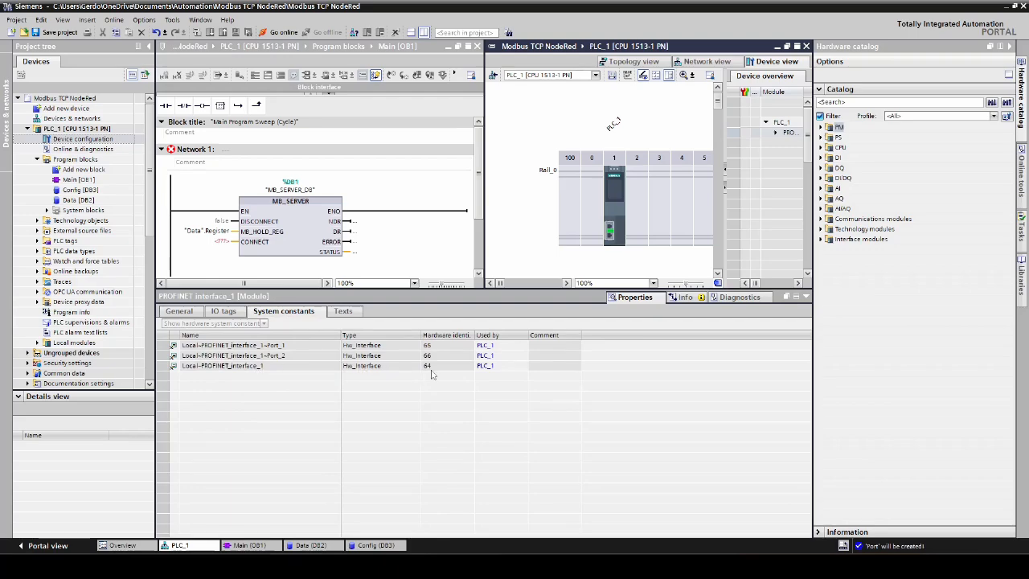
pyautogui.click(806, 47)
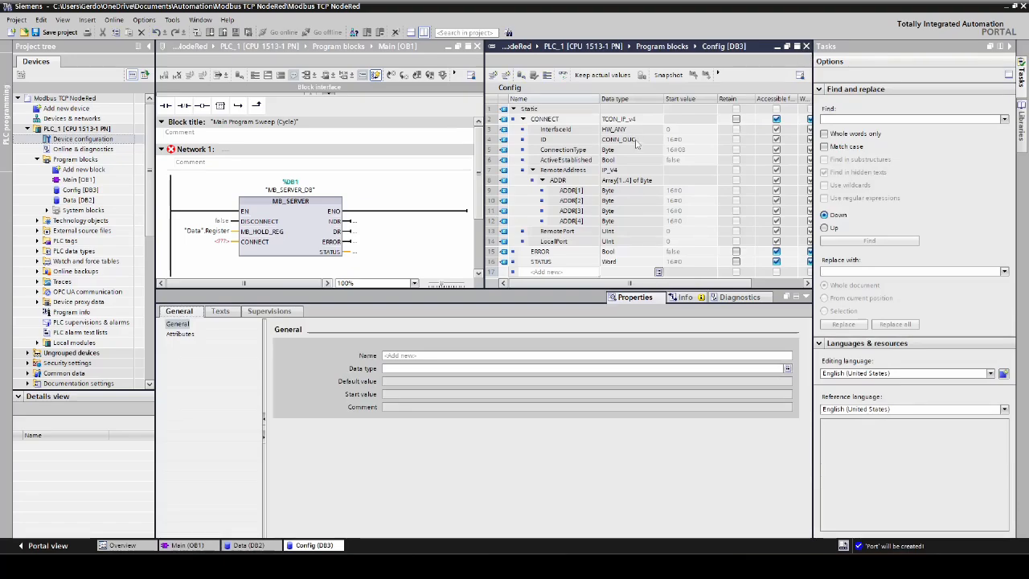
pyautogui.click(806, 297)
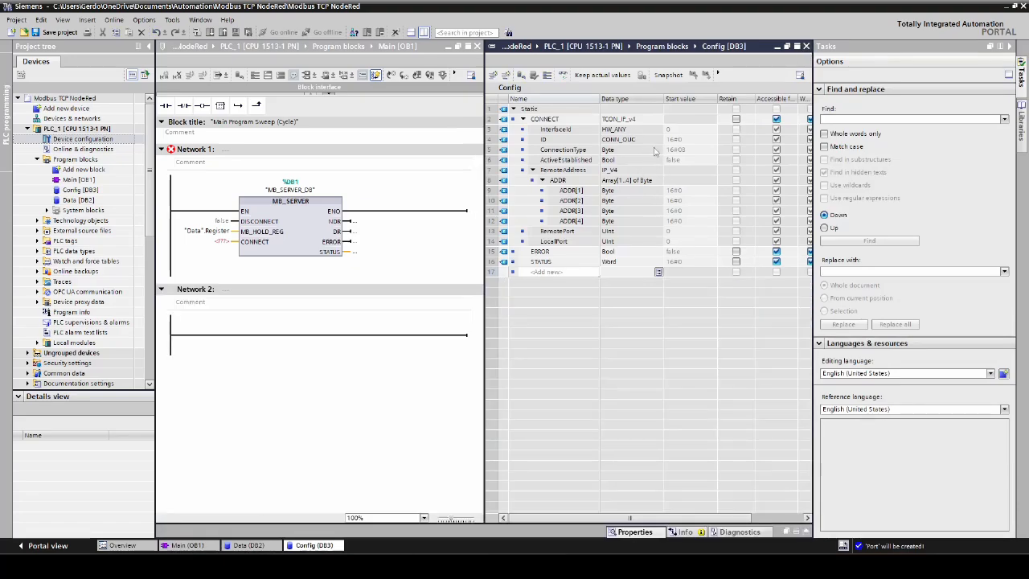
# - Set the start values of InterfaceId to 64 and ID to 1 in the CONNECT structure
pyautogui.doubleClick(680, 131)
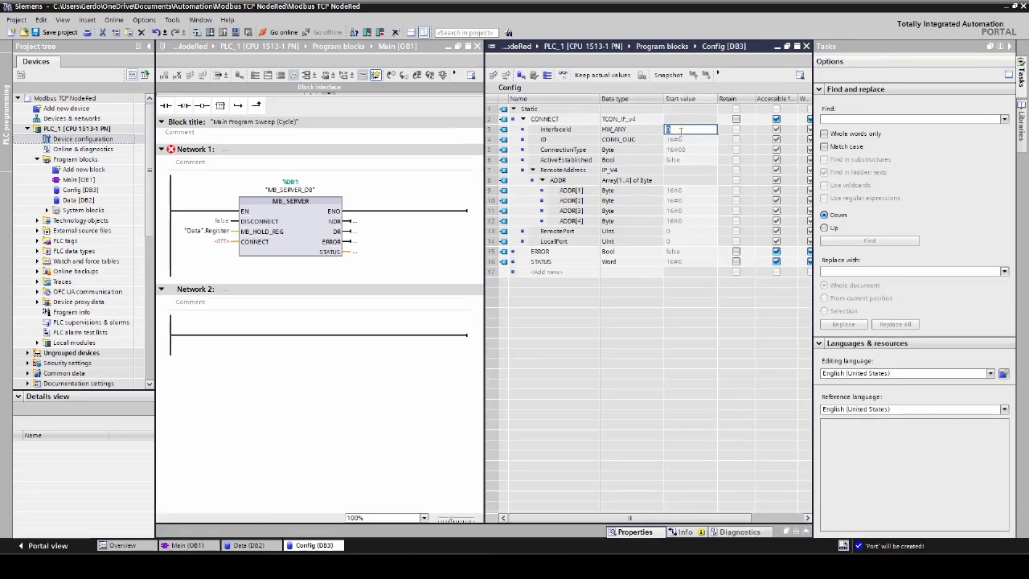
pyautogui.write('64')
pyautogui.press('Return')
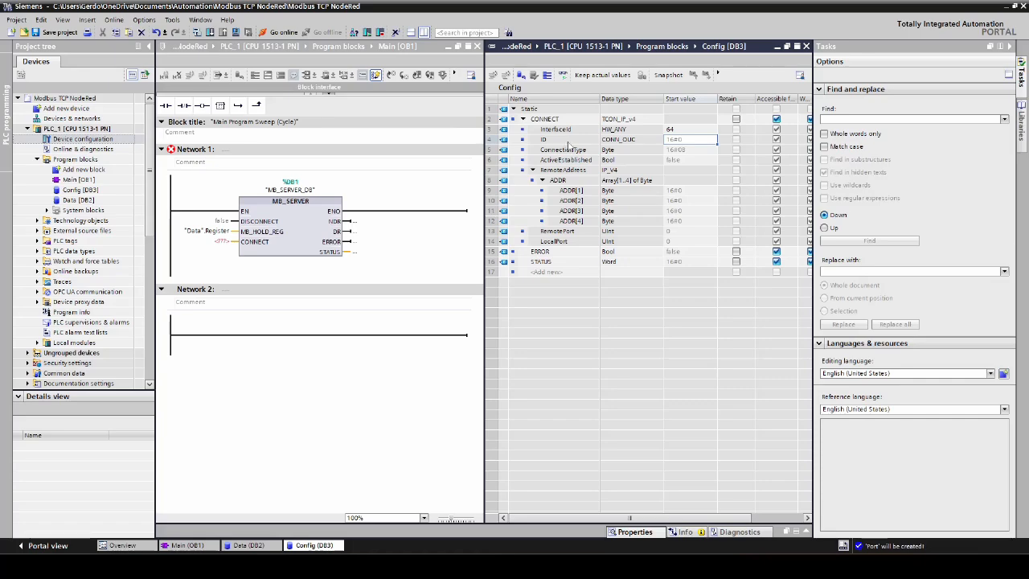
pyautogui.write('1')
pyautogui.press('Return')
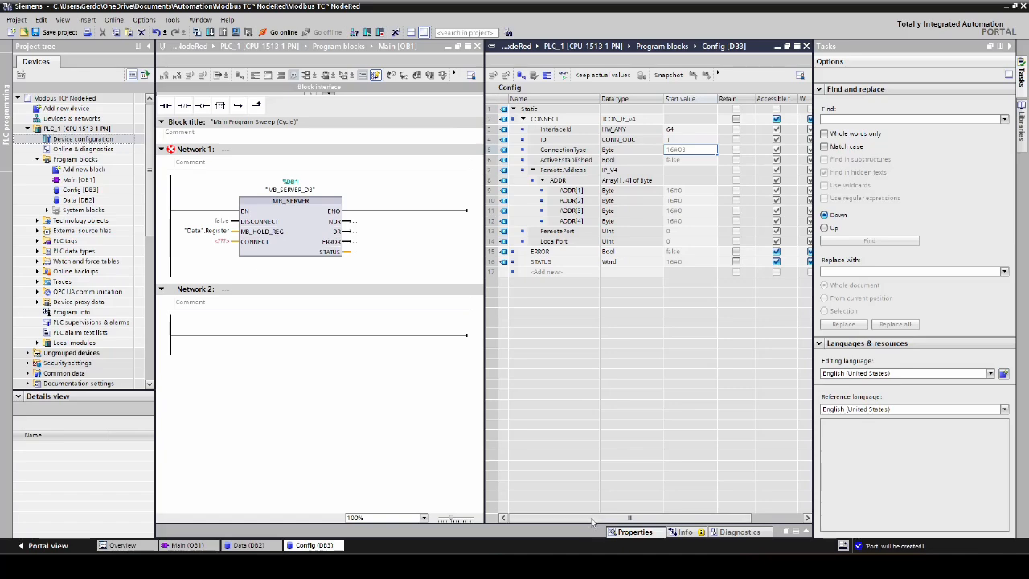
# - Check the comment describing the connection types and enter 16#0B as the start value of ConnectionType
pyautogui.moveTo(592, 523); pyautogui.dragTo(640, 519)
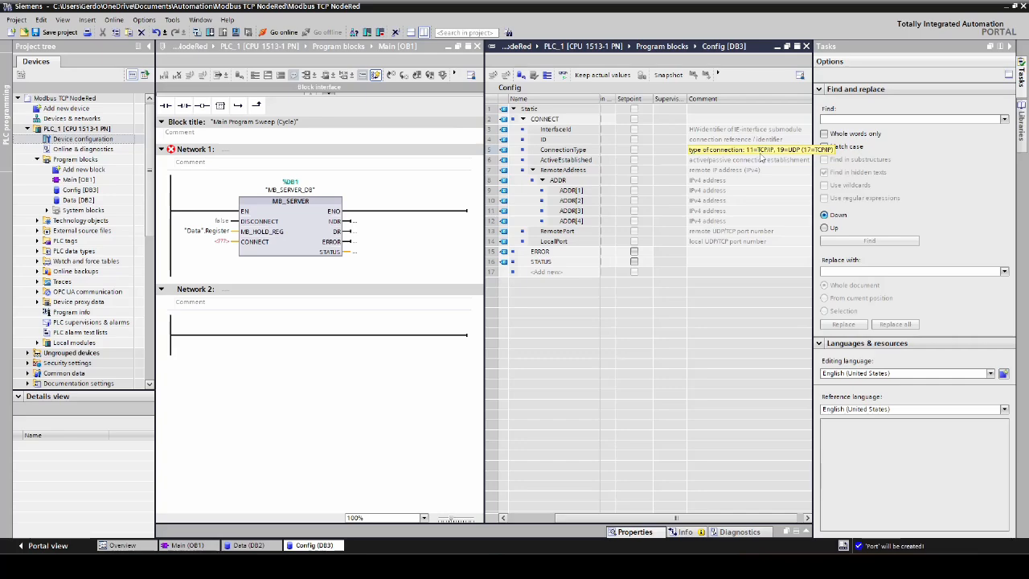
pyautogui.moveTo(629, 519); pyautogui.dragTo(516, 524)
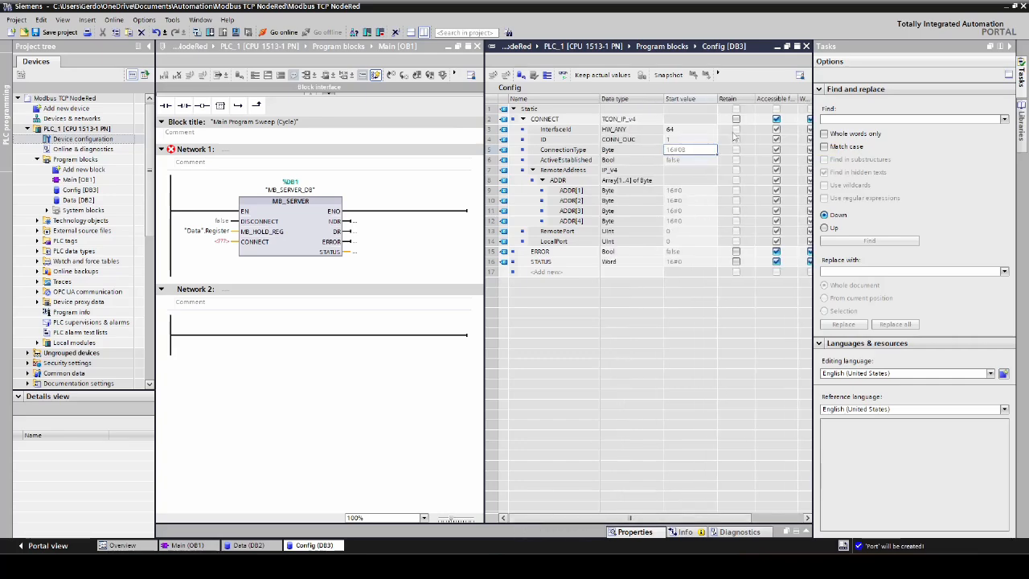
pyautogui.click(694, 151)
pyautogui.click(693, 150)
pyautogui.press('Return')
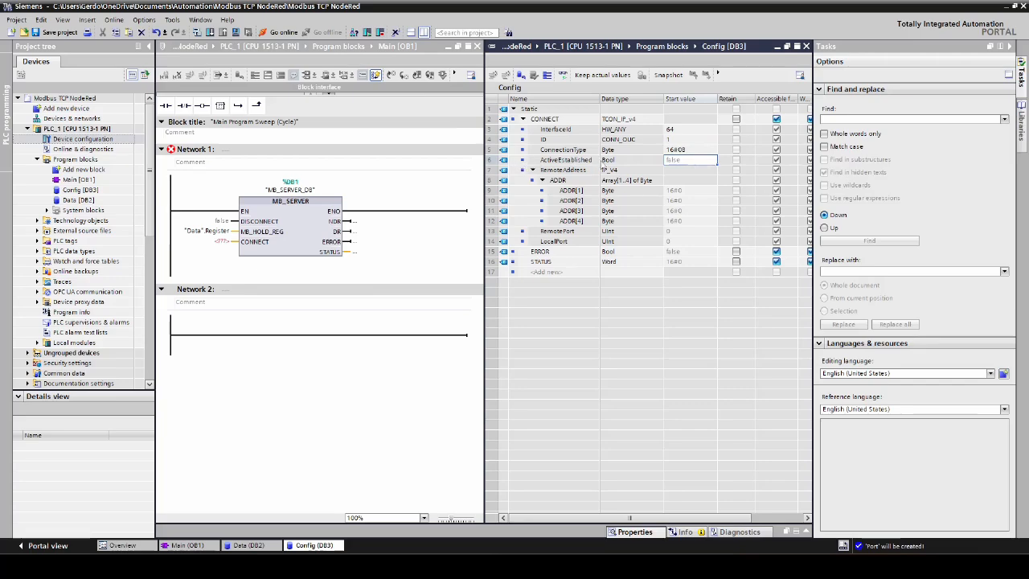
# - Set the RemoteAddress start values ADDR[1] to ADDR[4] to 192, 168, 200 and 1
pyautogui.click(571, 172)
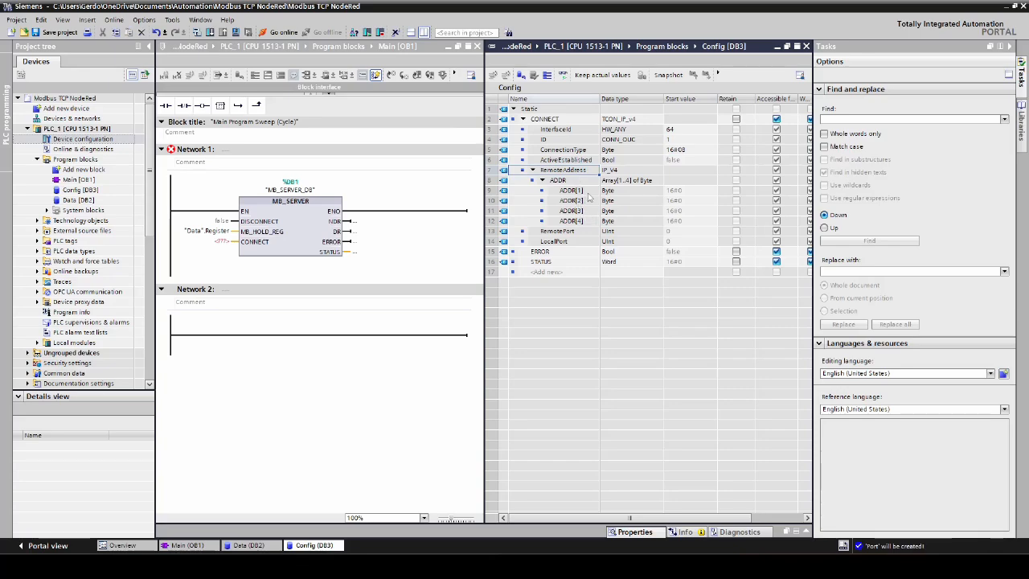
pyautogui.click(694, 192)
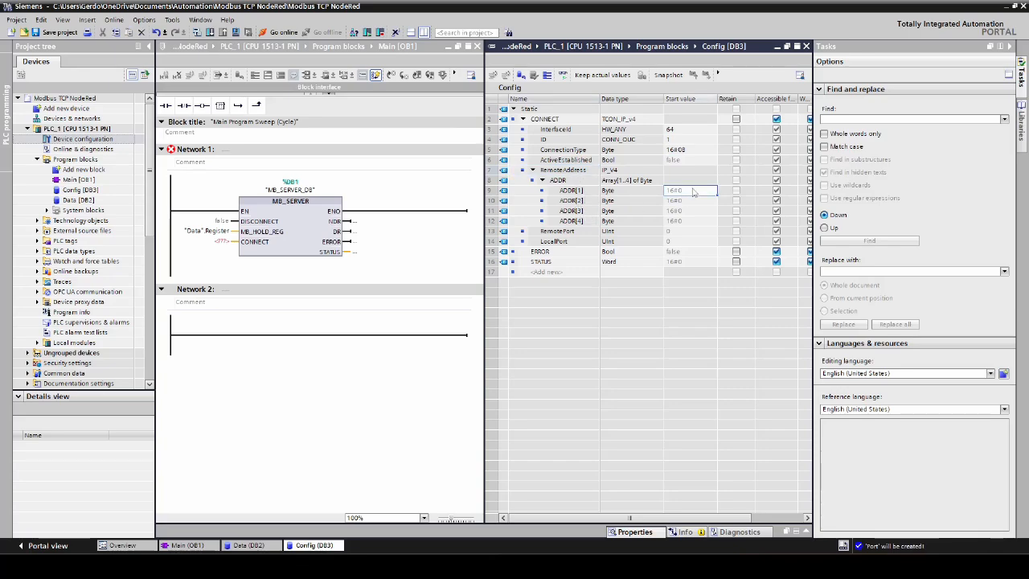
pyautogui.write('192')
pyautogui.click(691, 203)
pyautogui.write('168')
pyautogui.click(691, 210)
pyautogui.write('200')
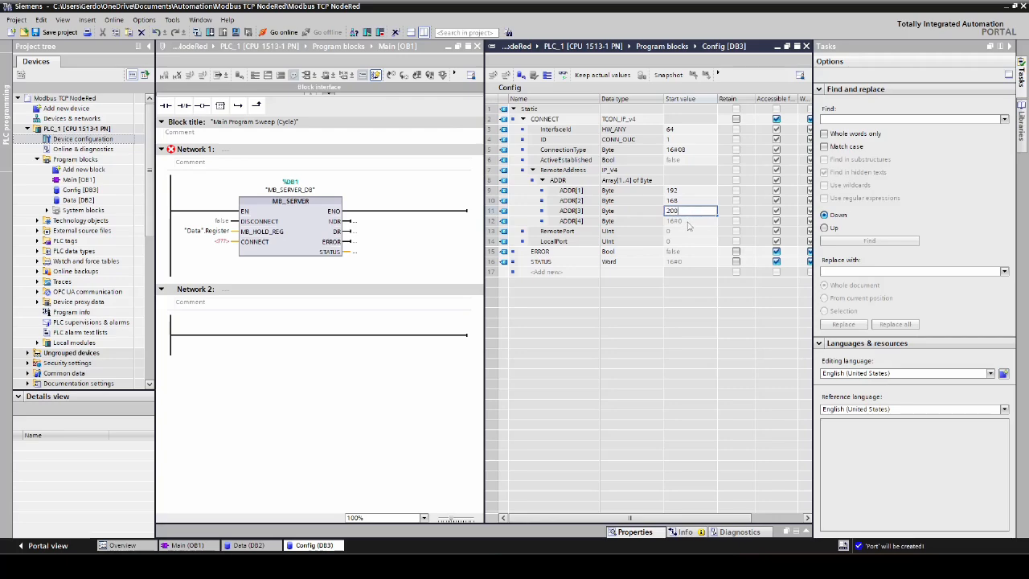
pyautogui.click(689, 222)
pyautogui.write('1')
pyautogui.click(678, 233)
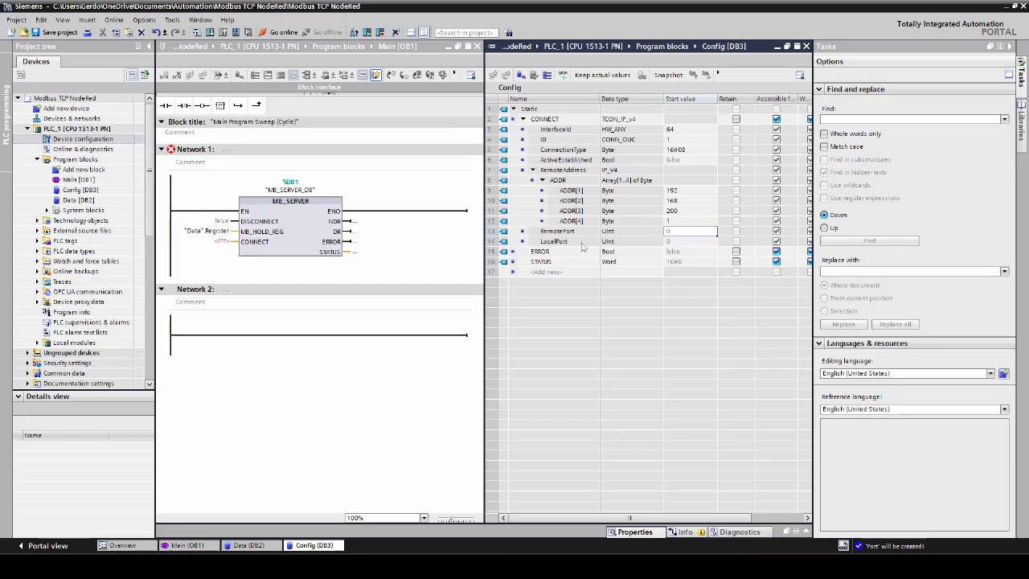
# - Set the start value of LocalPort in the CONNECT structure to 502
pyautogui.click(678, 243)
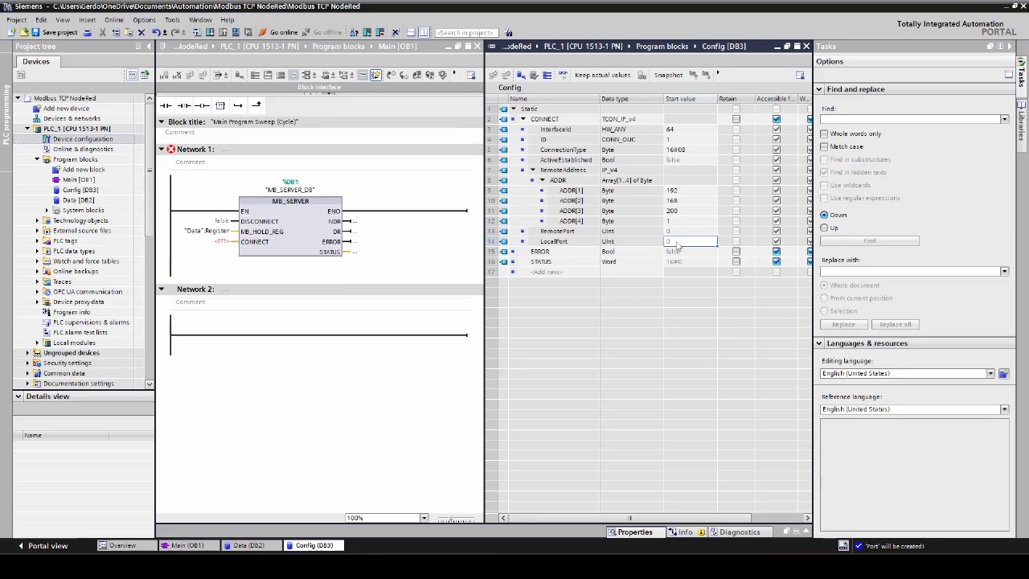
pyautogui.write('502')
pyautogui.click(653, 246)
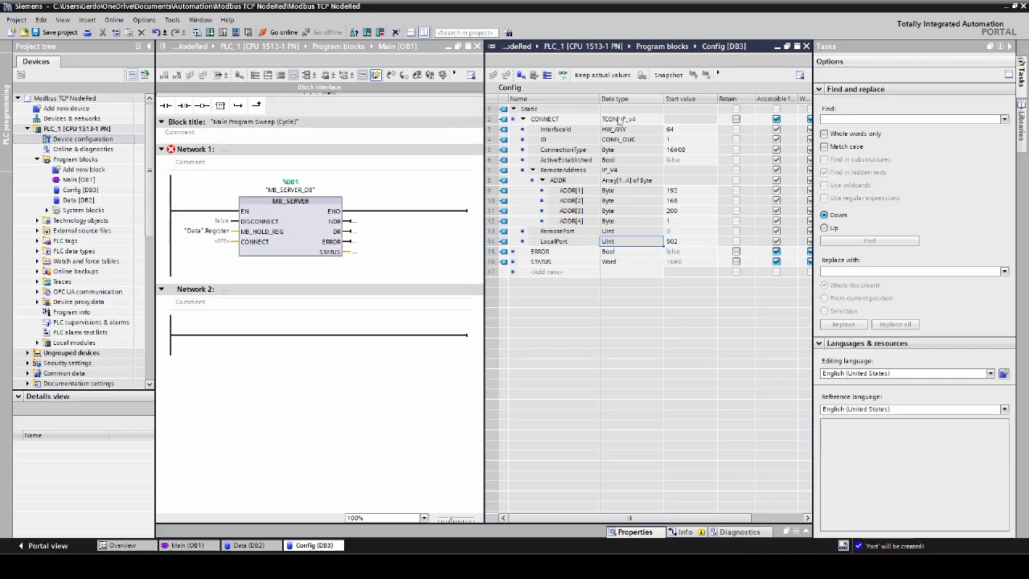
# - Assign the CONNECT structure of the Config data block to the CONNECT input of the MB_SERVER block in Network 1
pyautogui.click(512, 120)
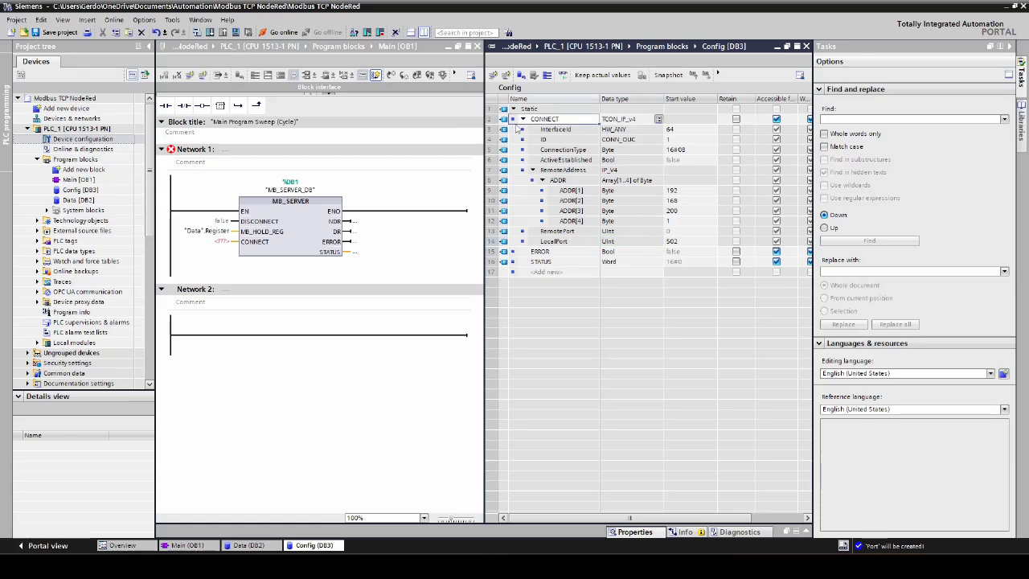
pyautogui.moveTo(515, 121); pyautogui.dragTo(225, 247)
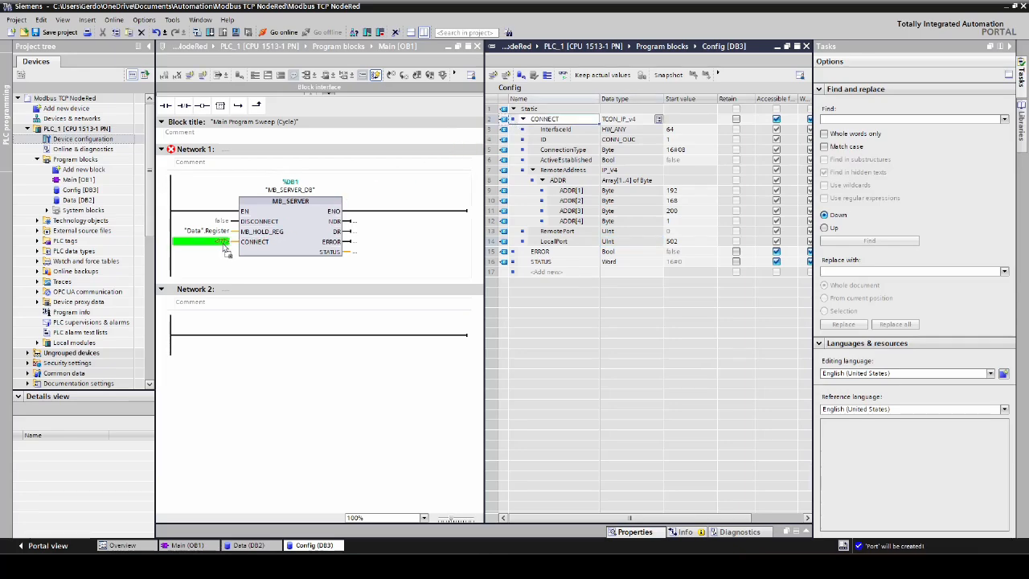
pyautogui.moveTo(225, 247); pyautogui.dragTo(226, 248)
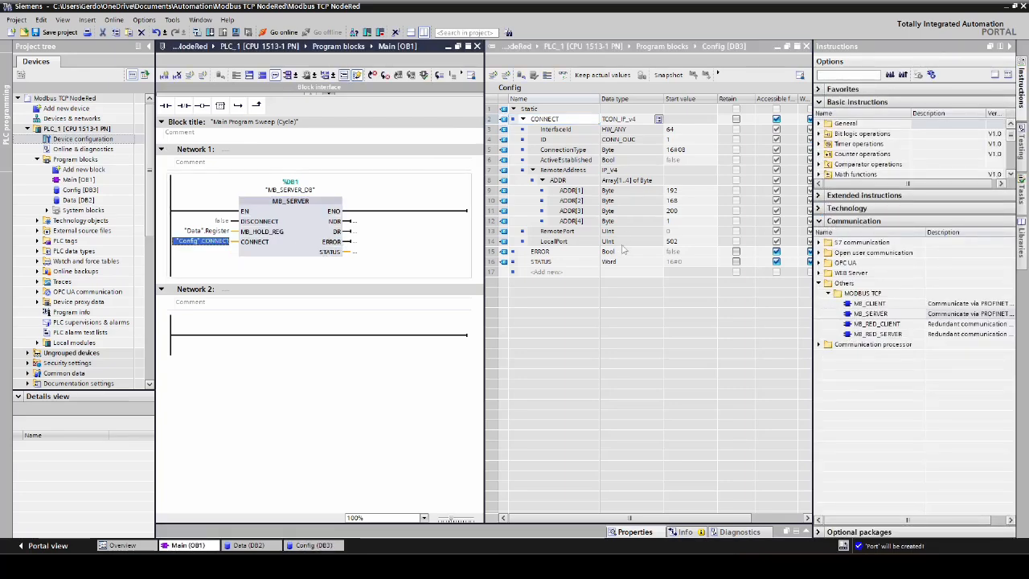
# - Assign the ERROR and STATUS variables of the Config data block to the matching outputs of the MB_SERVER block
pyautogui.click(513, 252)
pyautogui.moveTo(513, 253); pyautogui.dragTo(377, 252)
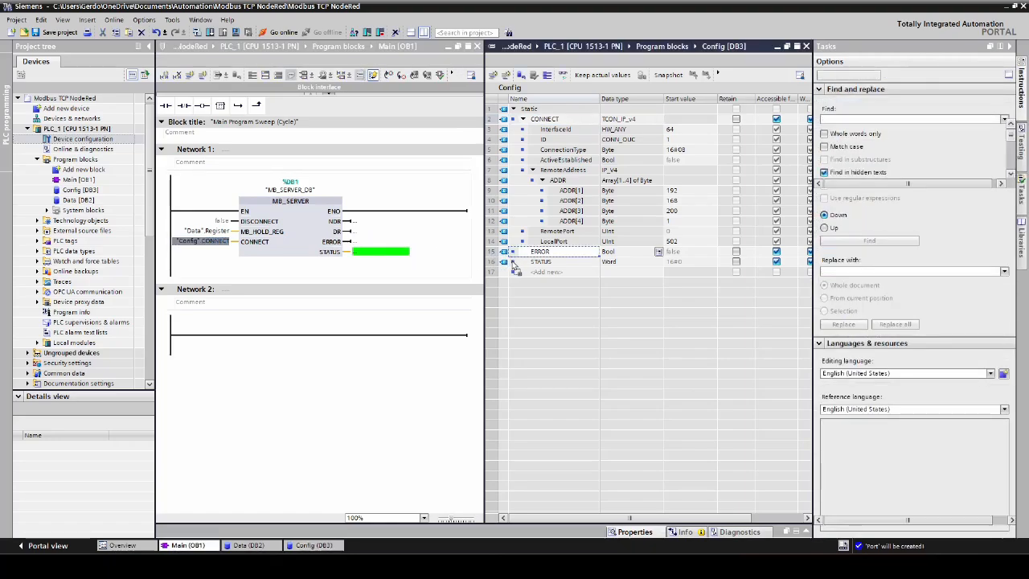
pyautogui.moveTo(515, 267); pyautogui.dragTo(368, 248)
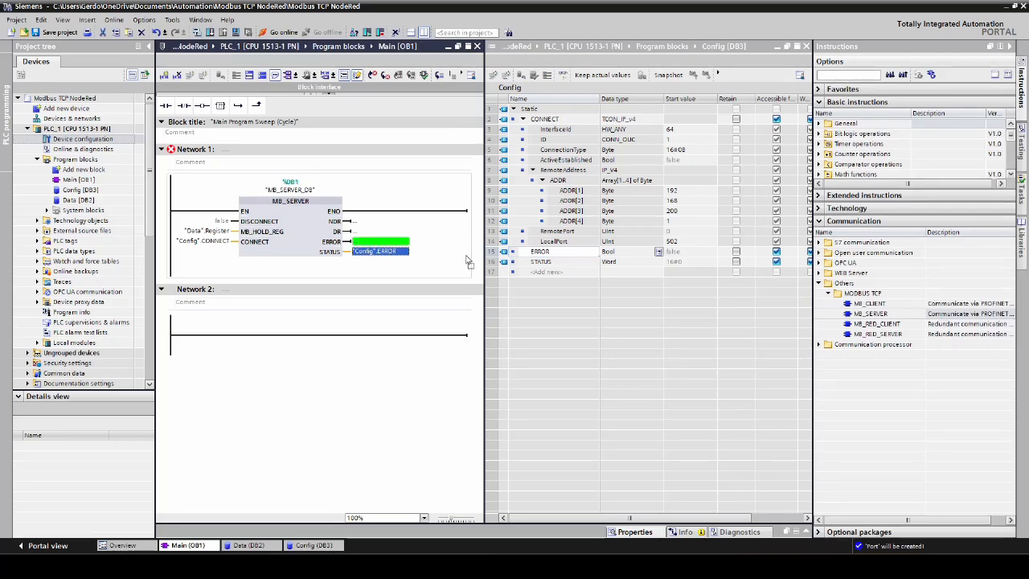
pyautogui.click(515, 268)
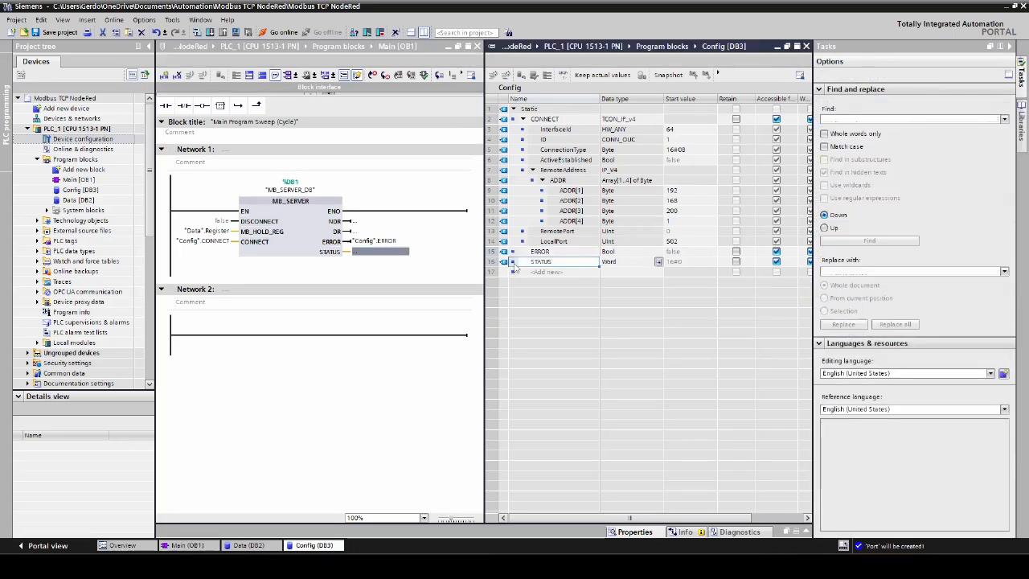
pyautogui.moveTo(515, 268); pyautogui.dragTo(361, 258)
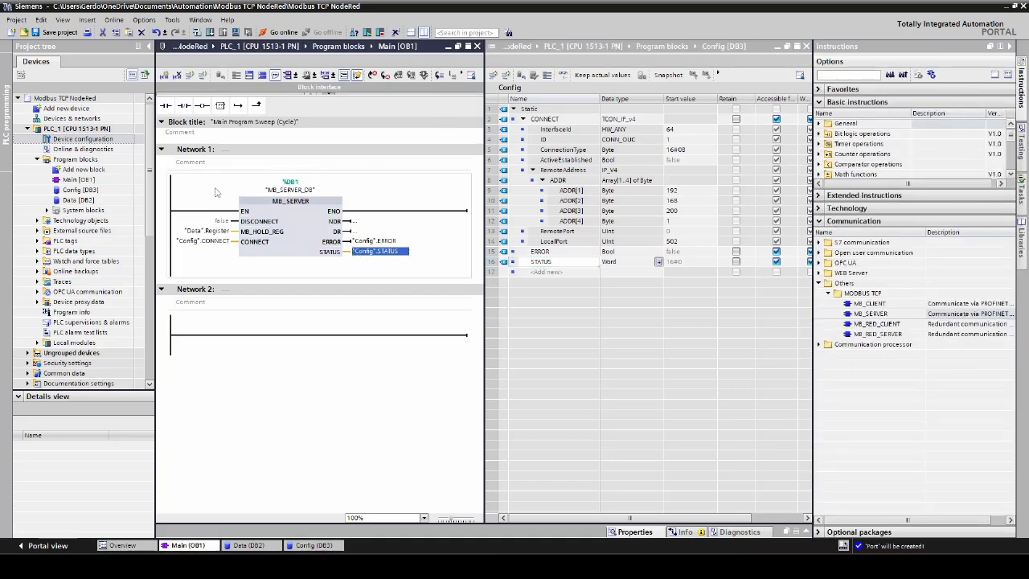
# - Save the project and compile PLC_1, then collapse the compile messages
pyautogui.click(76, 128)
pyautogui.click(57, 32)
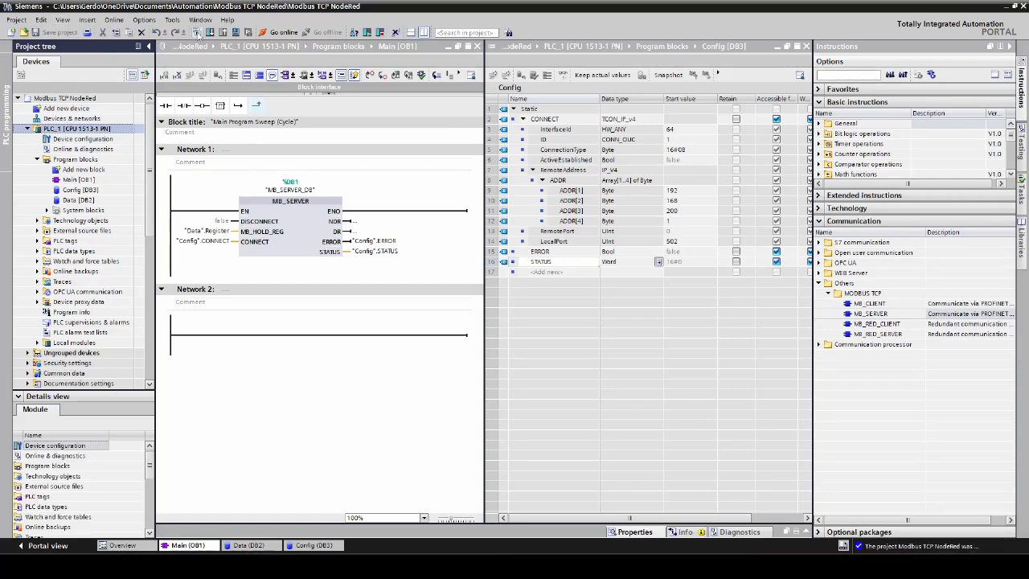
pyautogui.click(197, 32)
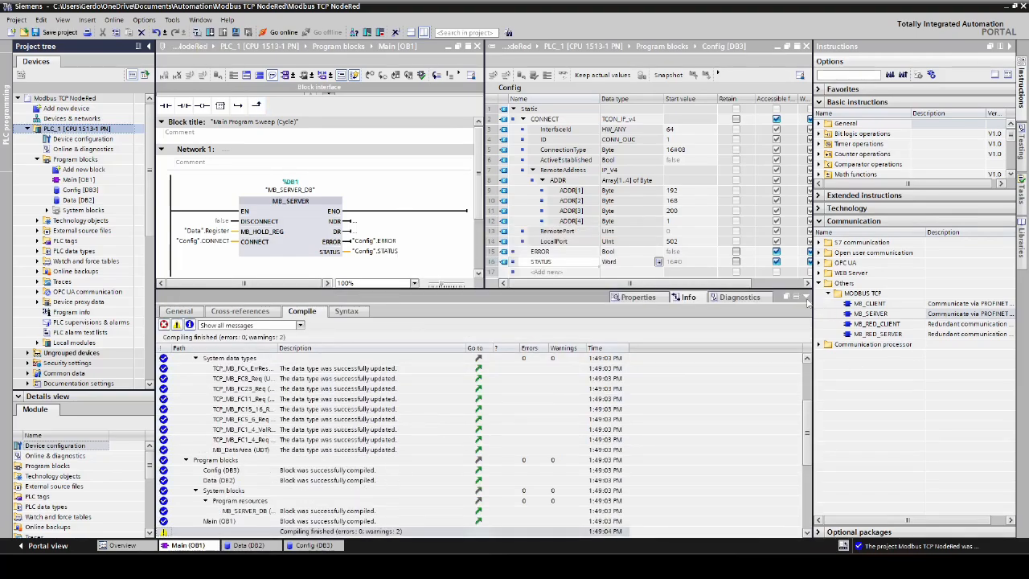
pyautogui.click(807, 298)
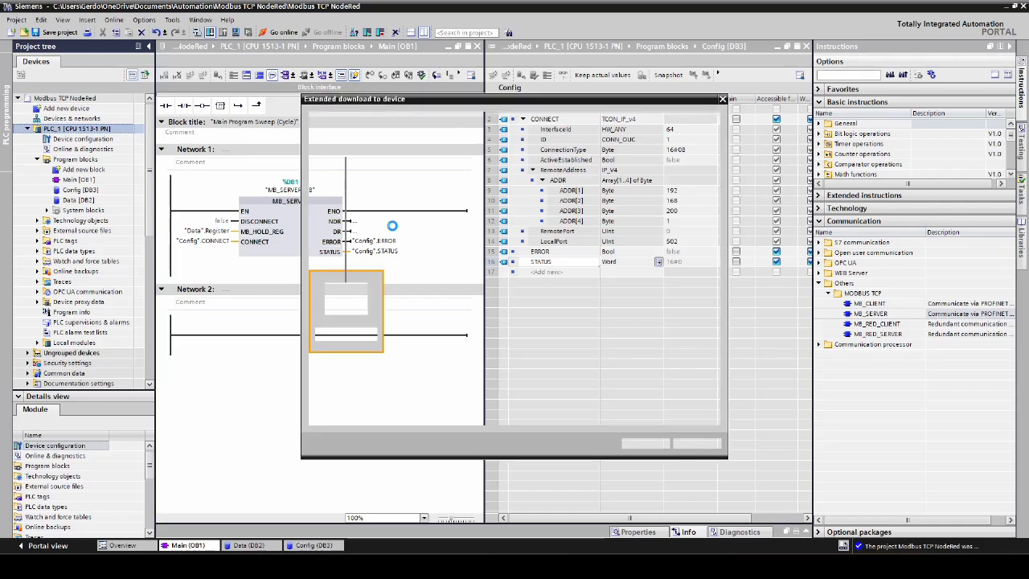
# - Download to PLC_1 through the ASIX USB to Gigabit Ethernet Family Adapter, continuing without synchronization, and finish with the Start module action
pyautogui.click(624, 210)
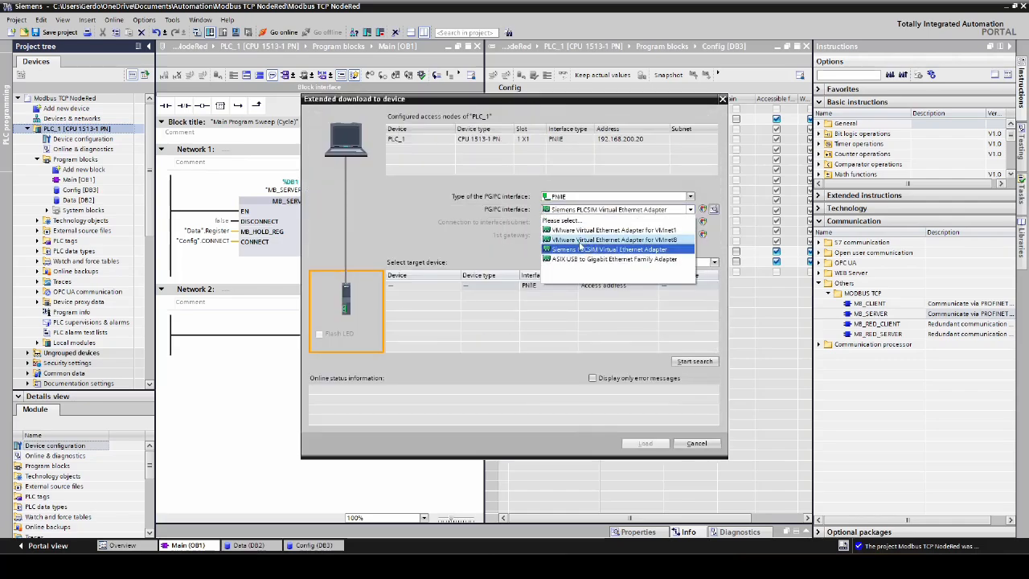
pyautogui.click(564, 259)
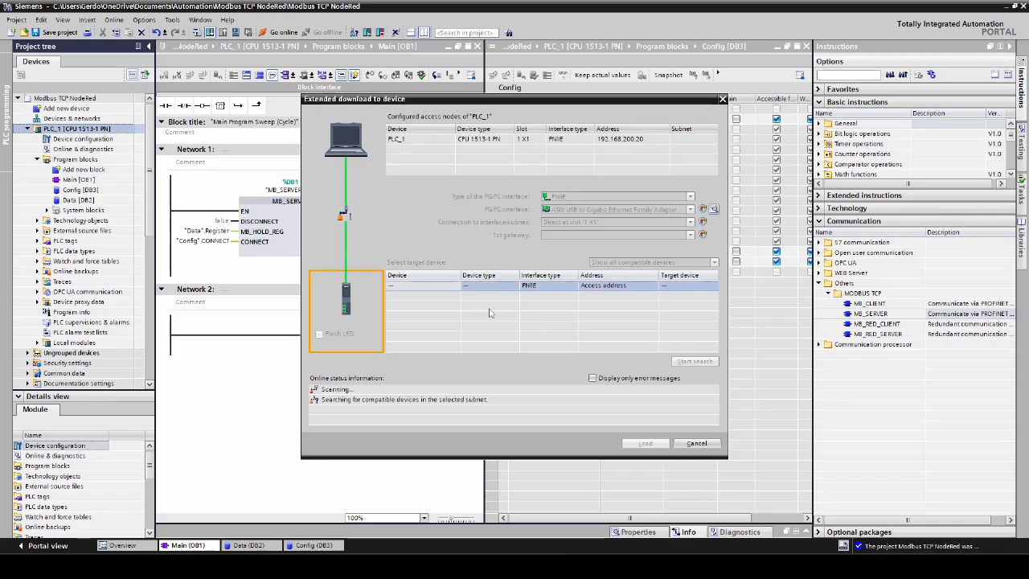
pyautogui.click(645, 443)
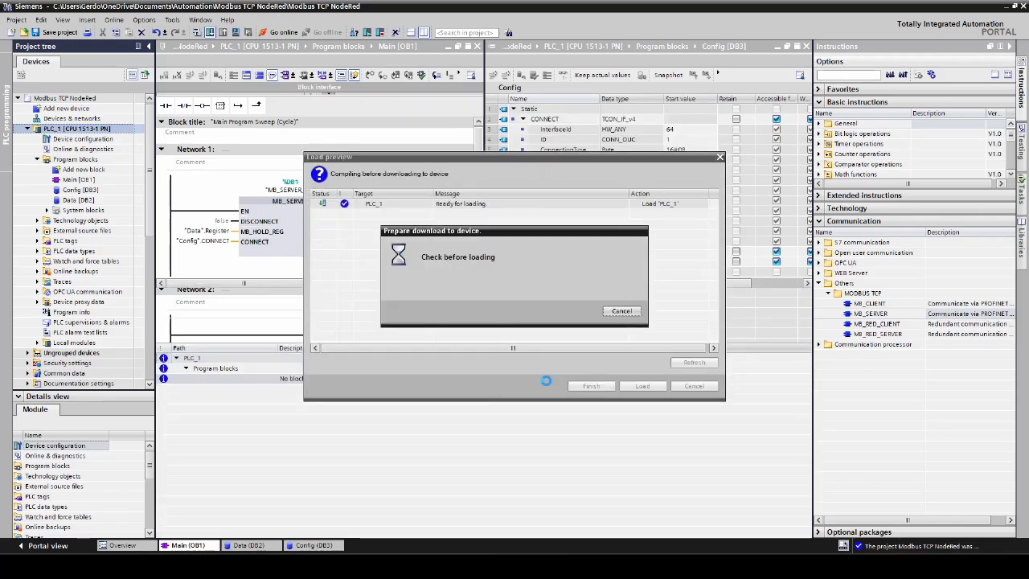
pyautogui.click(582, 387)
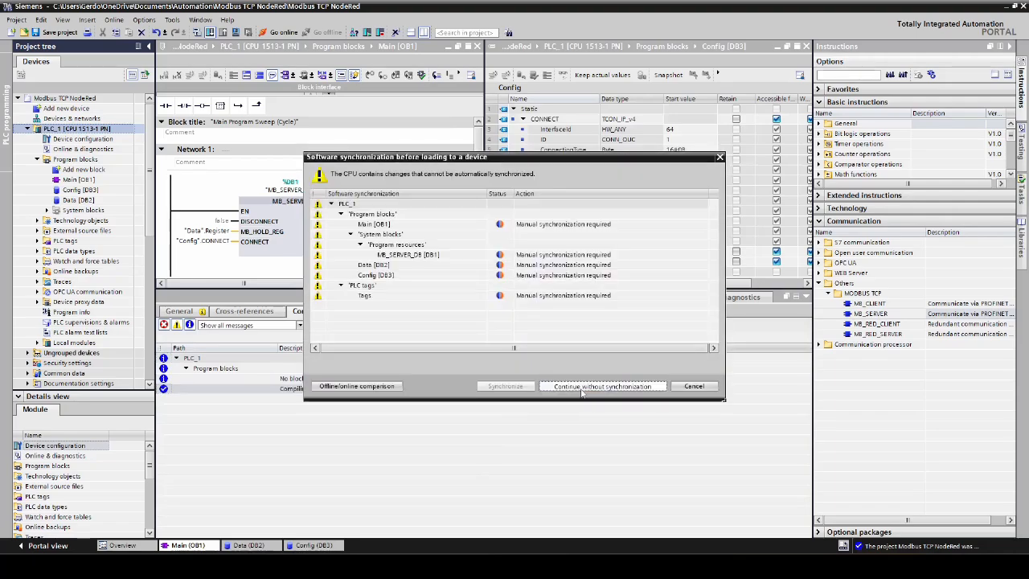
pyautogui.click(633, 387)
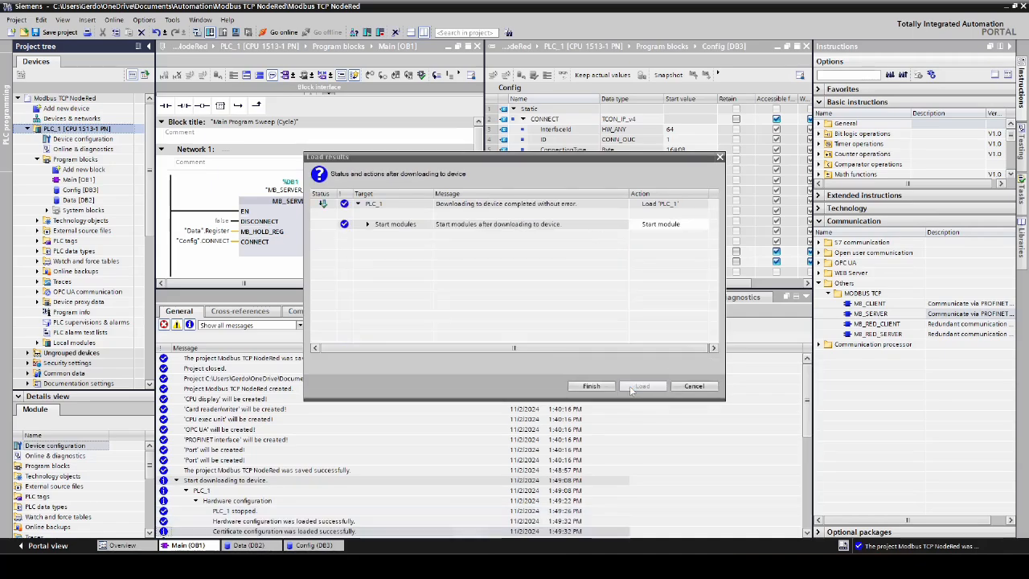
pyautogui.click(607, 388)
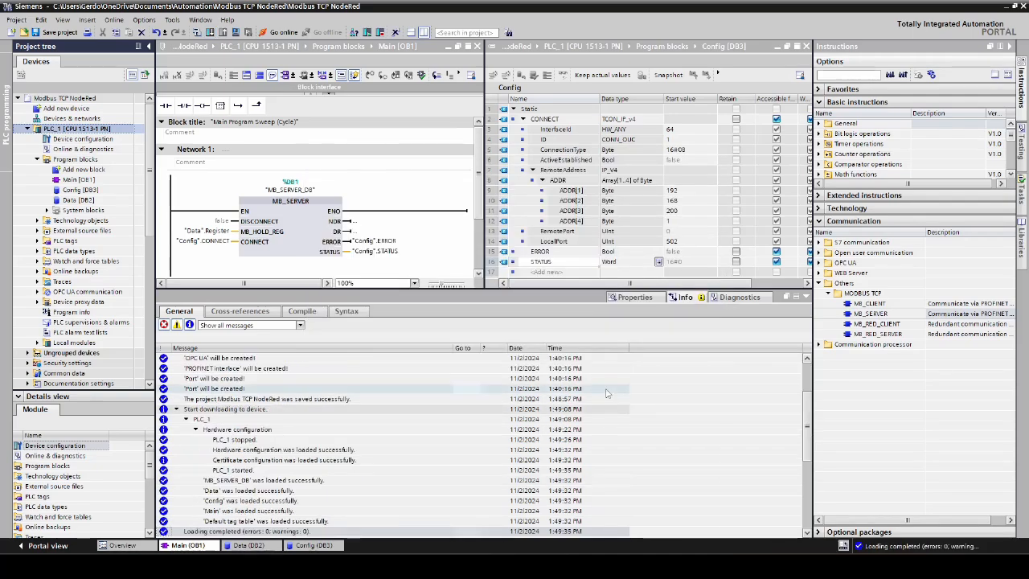
# - Go online with PLC_1 and monitor the ERROR and STATUS outputs of the MB_SERVER block
pyautogui.click(807, 296)
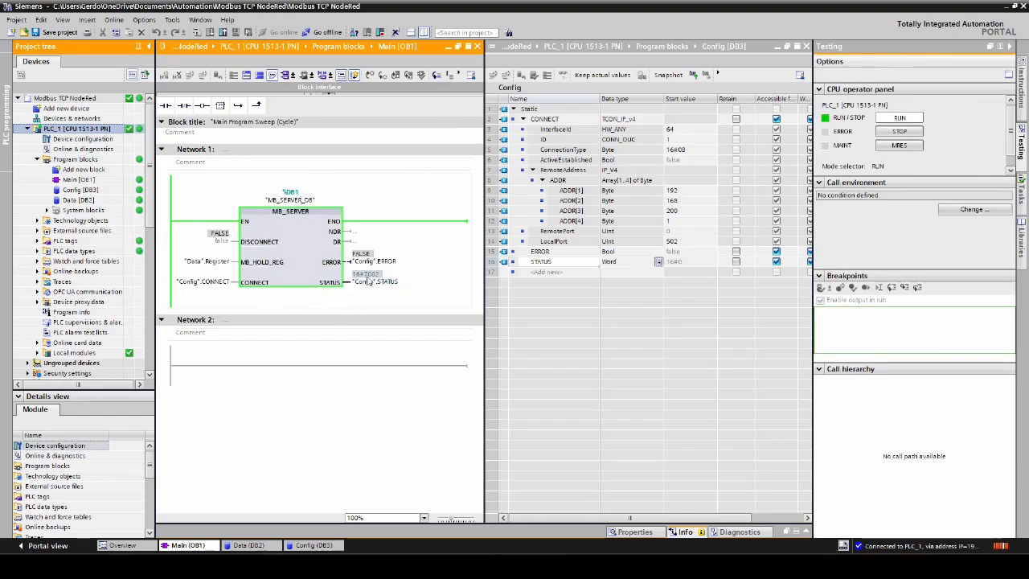
pyautogui.moveTo(375, 280)
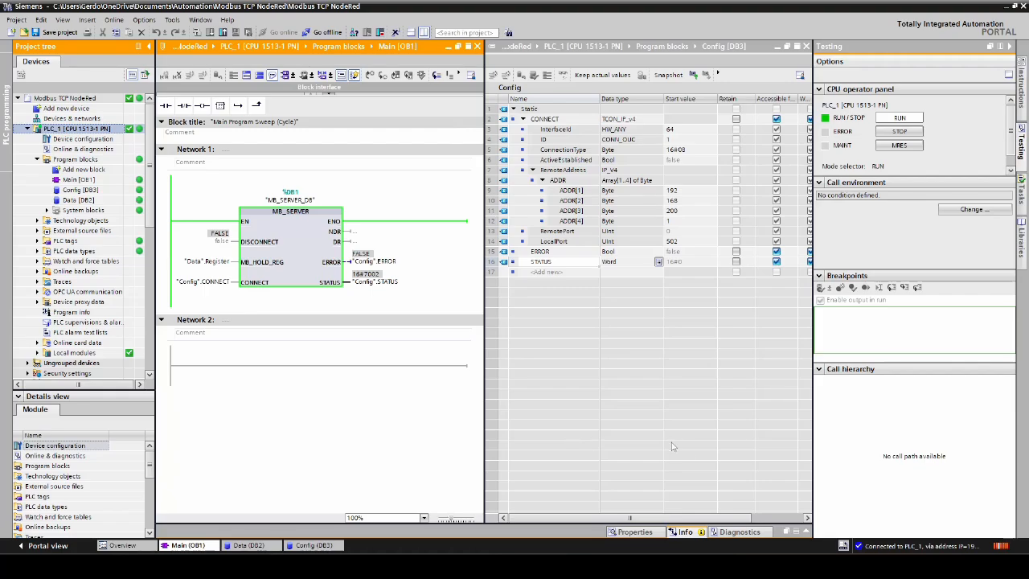
# - Switch to the Chrome browser, open the Node-RED editor and filter the node palette for "mod"
pyautogui.click(566, 567)
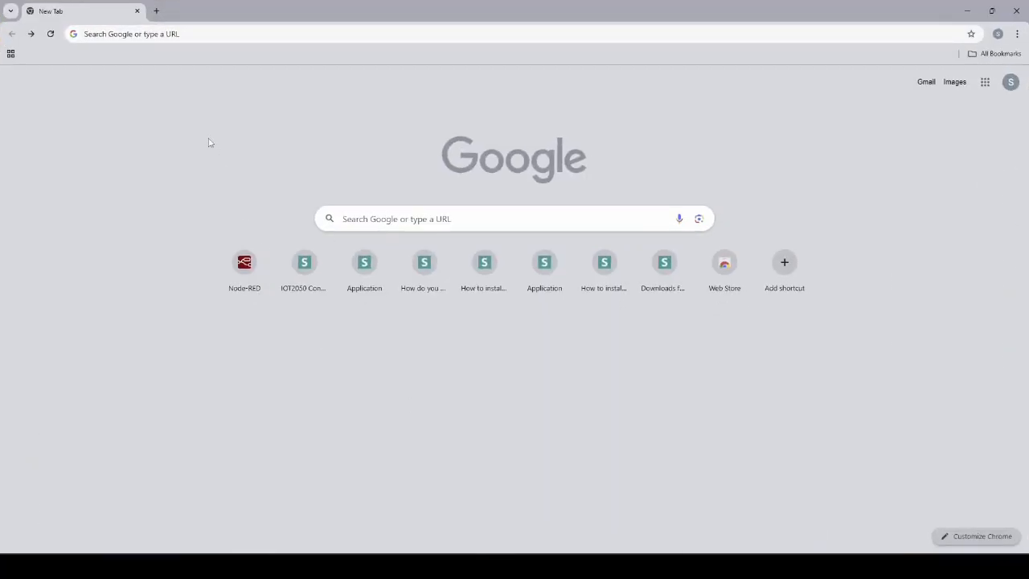
pyautogui.click(243, 265)
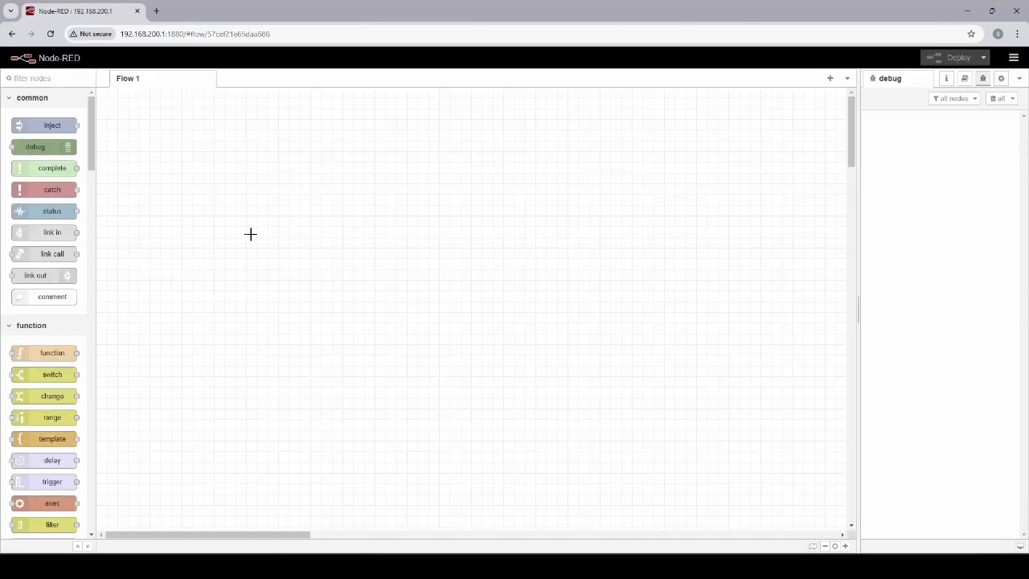
pyautogui.scroll(-3, 50, 233)
pyautogui.scroll(3, 50, 234)
pyautogui.click(61, 78)
pyautogui.write('mod')
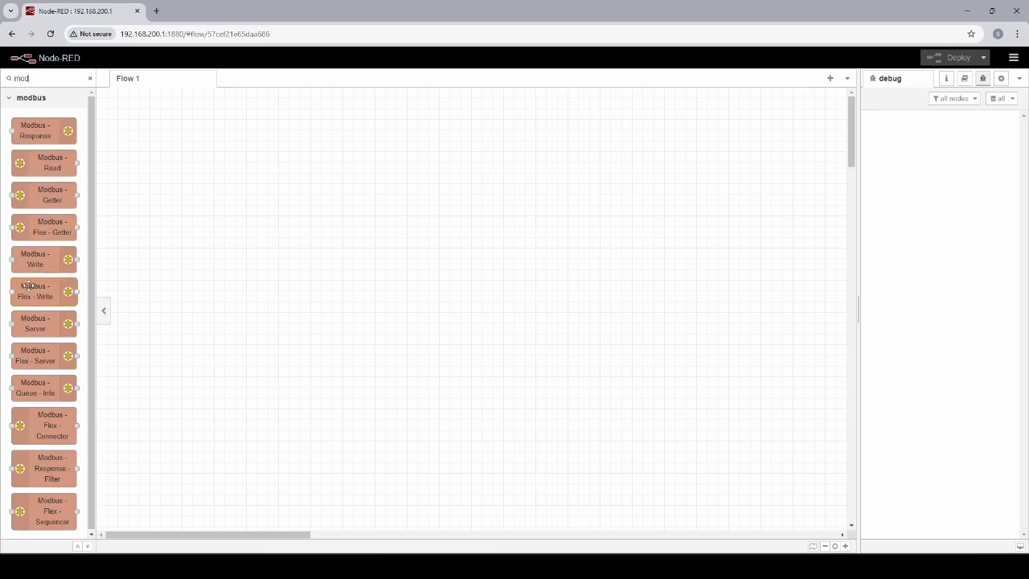
# - Search the installable Node-RED palette packages for "modbus", review the matches and close the settings
pyautogui.click(1014, 59)
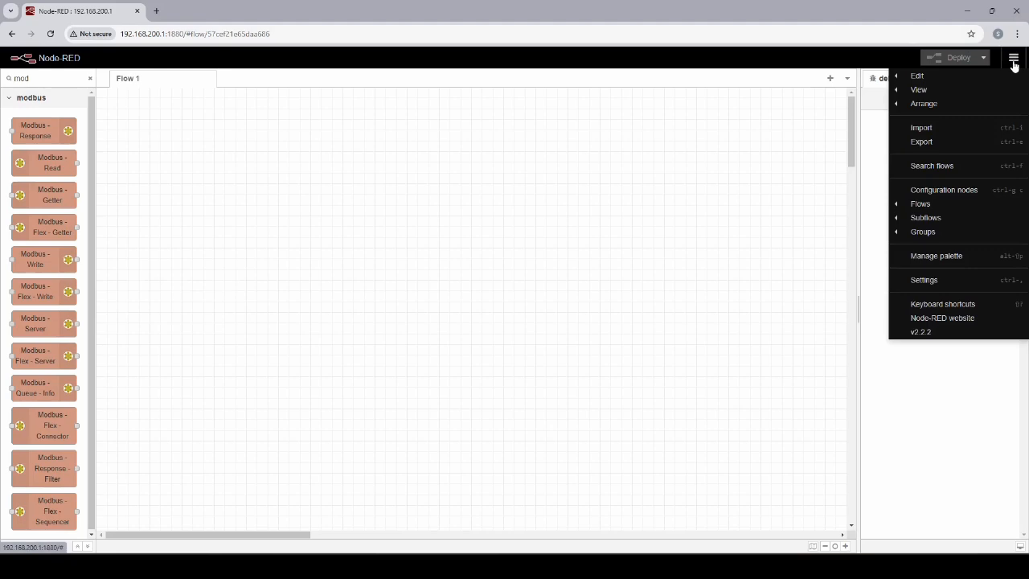
pyautogui.click(955, 259)
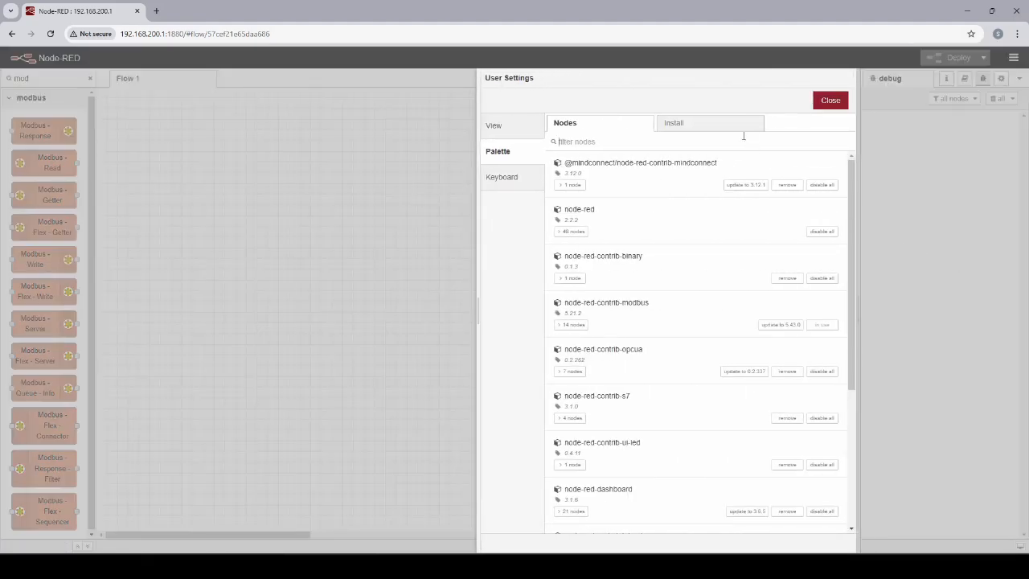
pyautogui.click(685, 127)
pyautogui.click(604, 167)
pyautogui.write('md')
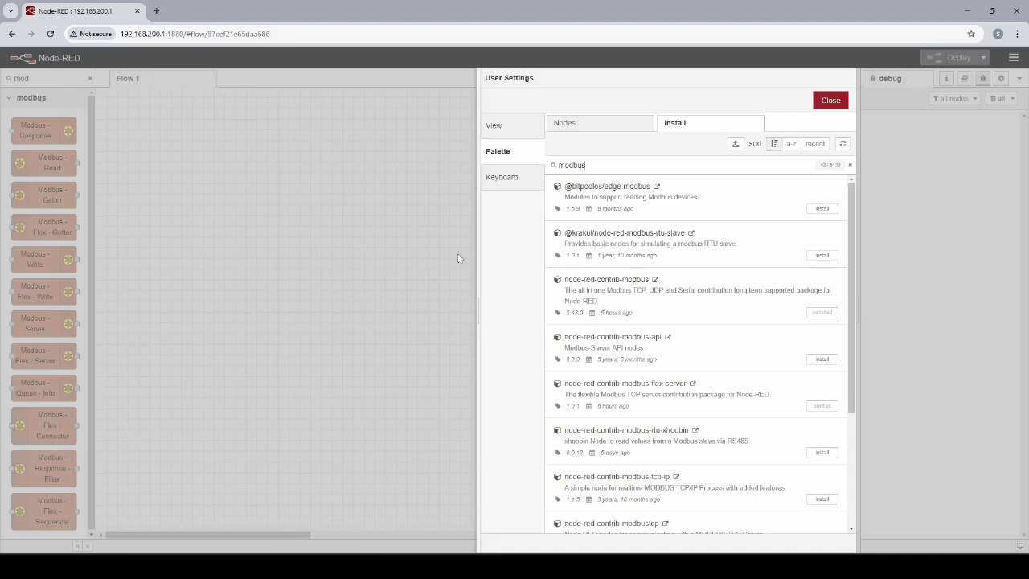
pyautogui.press('Escape')
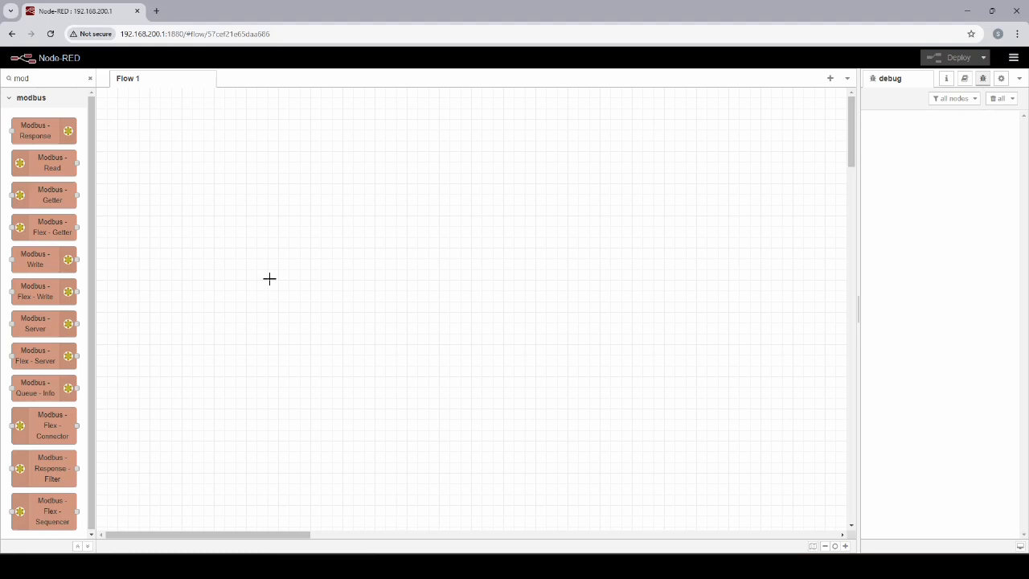
# - Add a Modbus Read node and a Modbus Response node to Flow 1 and wire Read's first output to the Response input
pyautogui.moveTo(40, 162)
pyautogui.moveTo(40, 163); pyautogui.dragTo(324, 205)
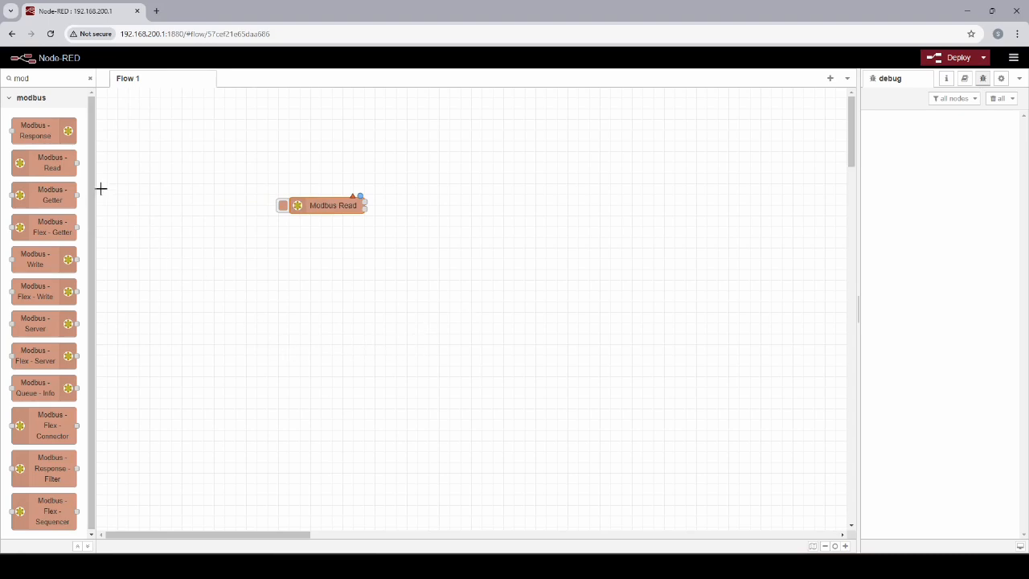
pyautogui.moveTo(44, 129); pyautogui.dragTo(541, 206)
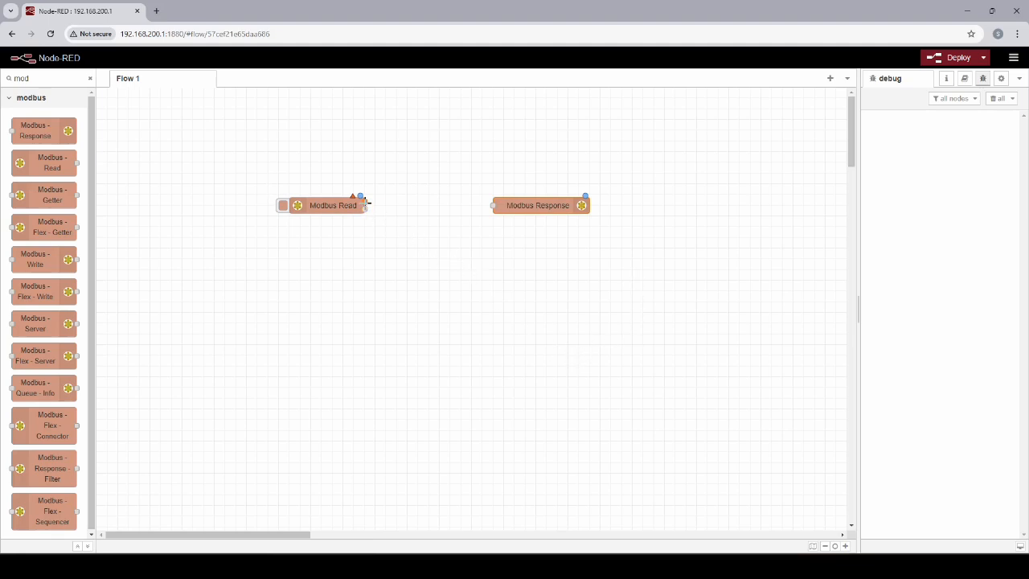
pyautogui.moveTo(366, 203); pyautogui.dragTo(493, 206)
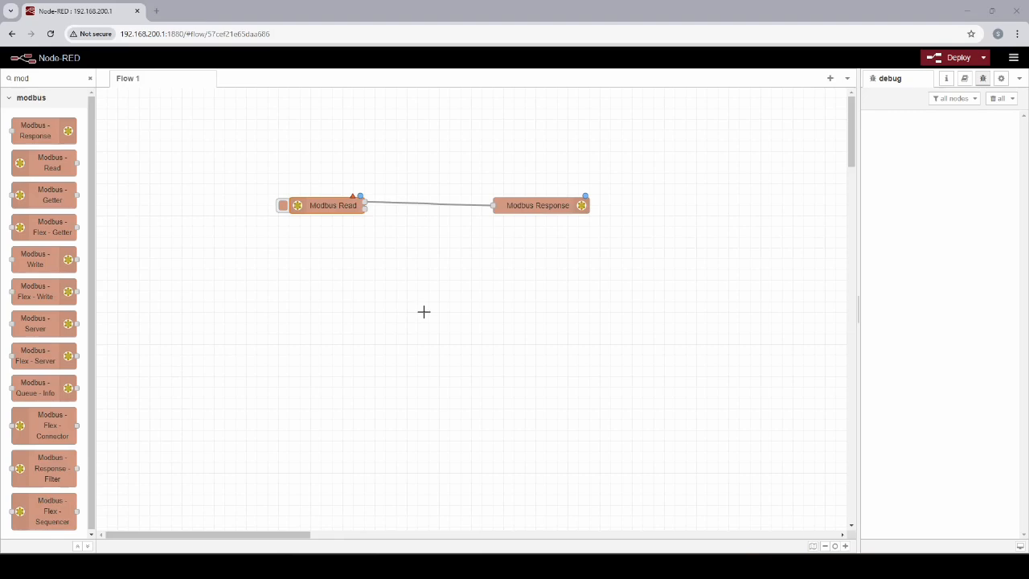
# - Add a modbus-client server named S7-Server with host 192.168.200.20 for the Modbus Read node
pyautogui.doubleClick(332, 208)
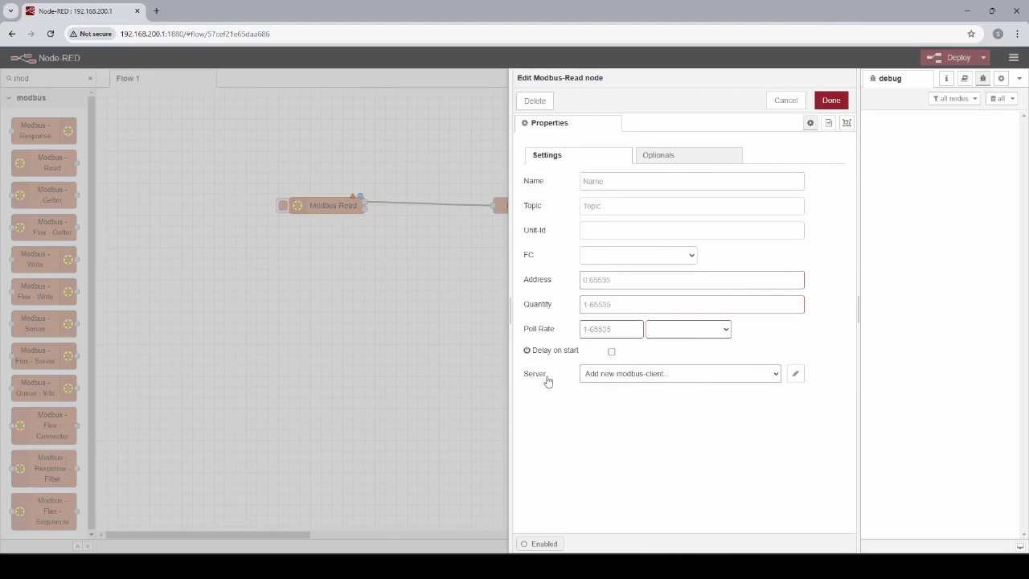
pyautogui.click(794, 376)
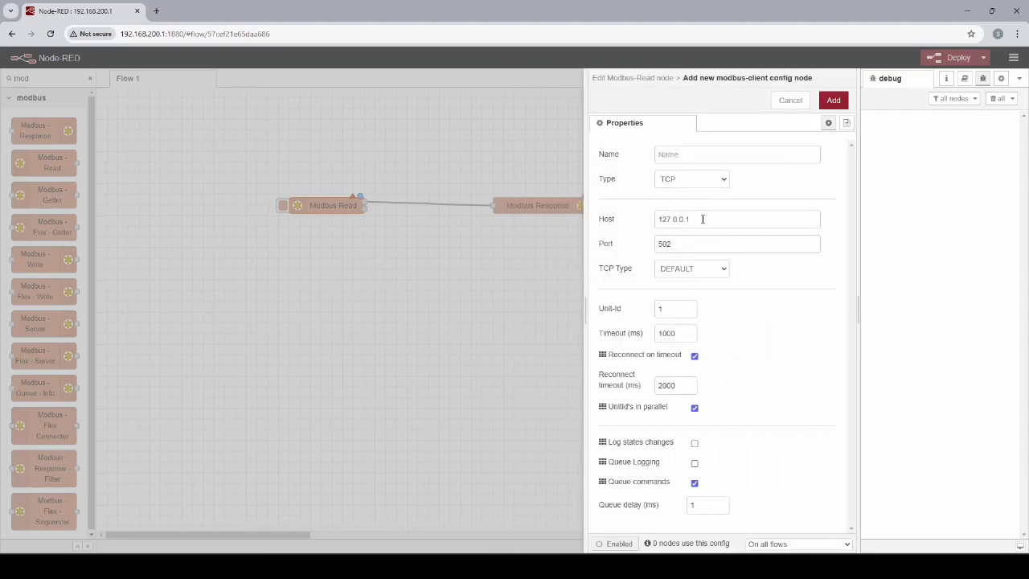
pyautogui.moveTo(703, 219); pyautogui.dragTo(620, 224)
pyautogui.write('19')
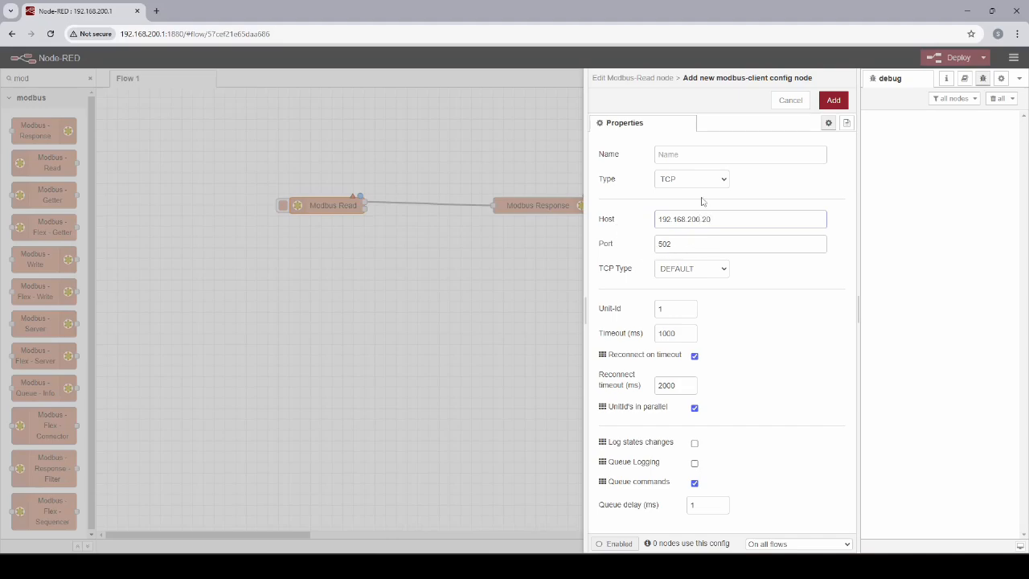
pyautogui.click(673, 156)
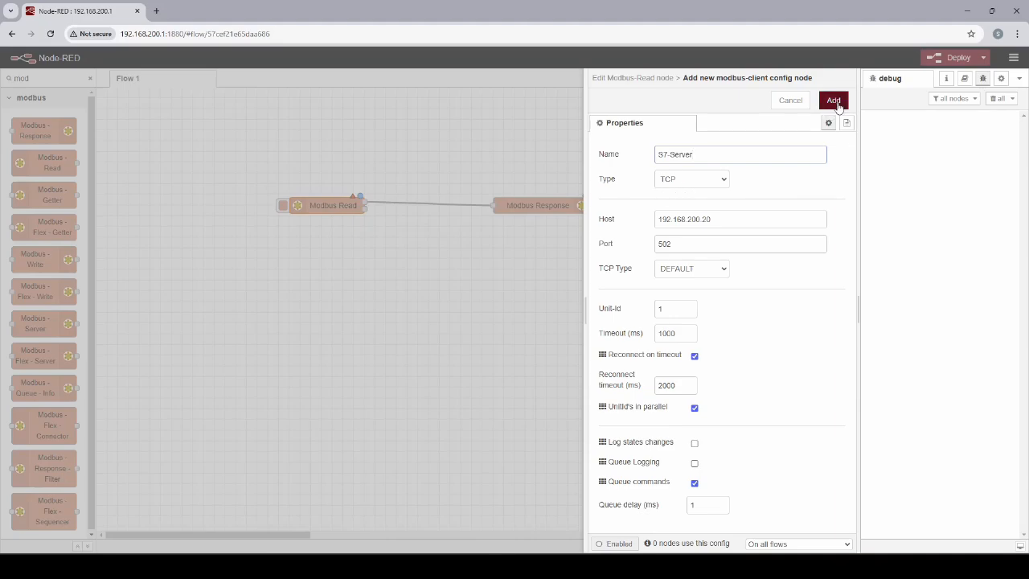
pyautogui.click(834, 101)
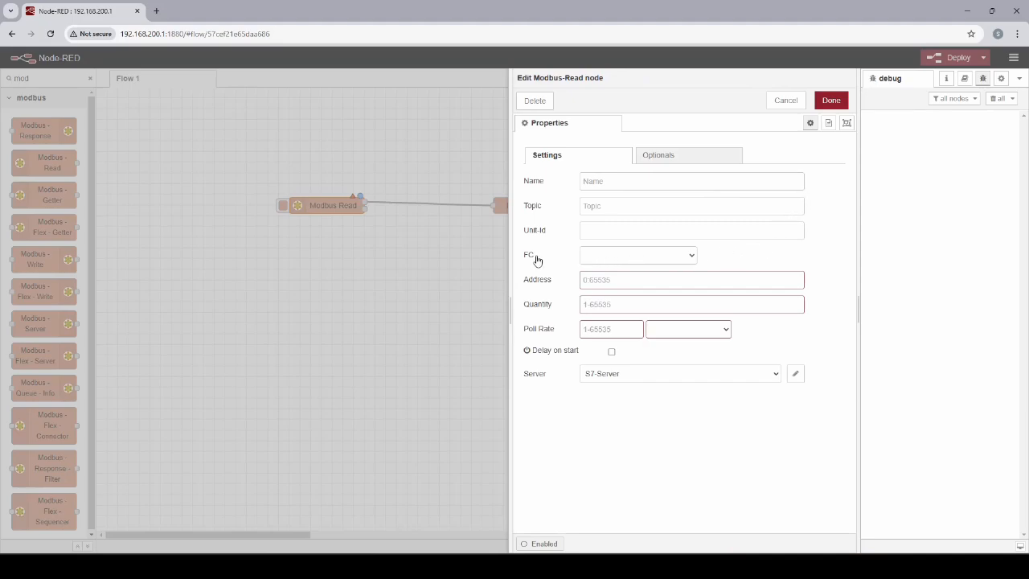
# - Set the Modbus Read node's function code to FC 3: Read Holding Registers
pyautogui.click(631, 260)
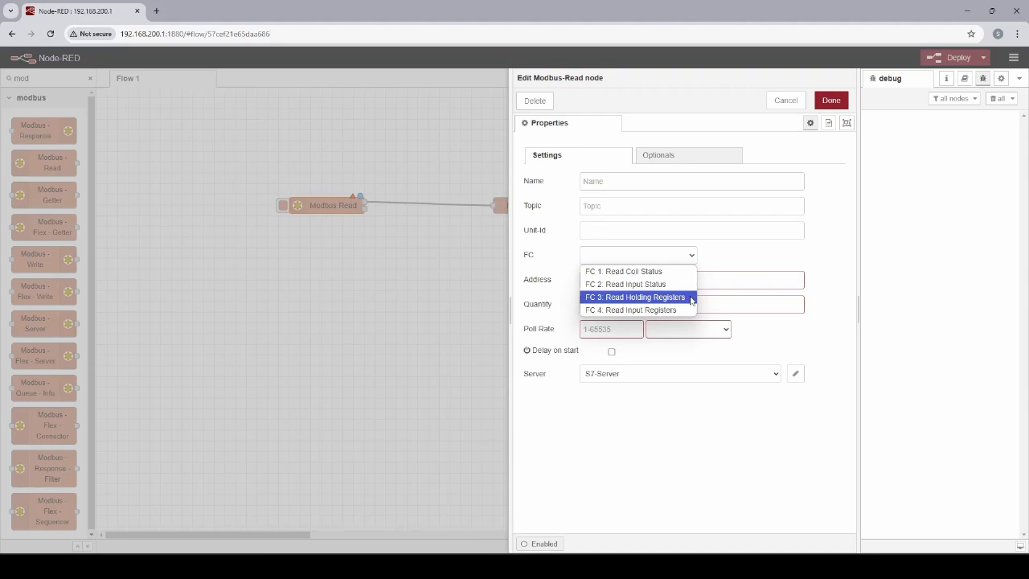
pyautogui.click(635, 297)
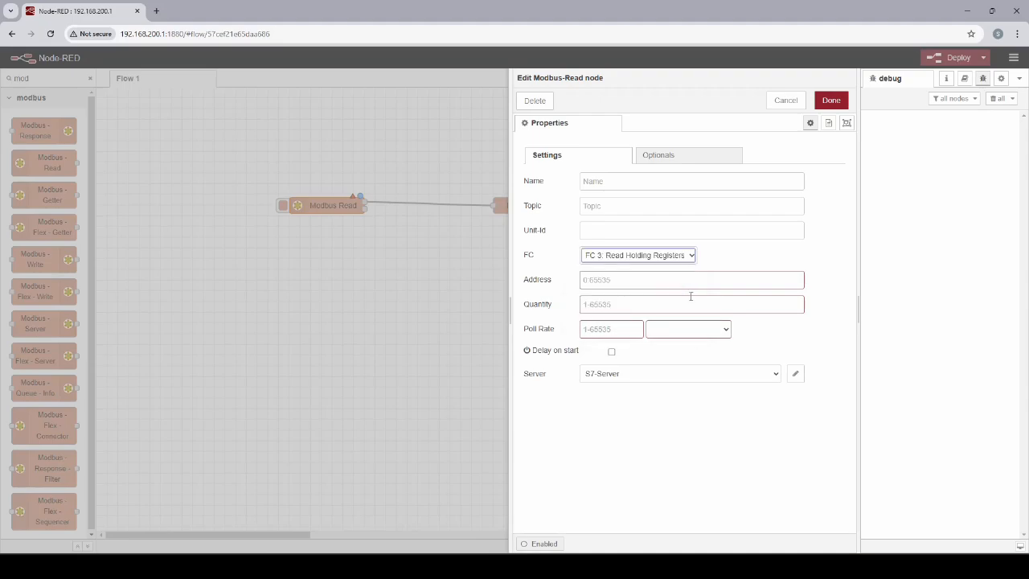
pyautogui.click(624, 282)
# - Switch to TIA Portal, check the Register array's start values in Data [DB2], and return to the Node-RED editor
pyautogui.moveTo(550, 566)
pyautogui.click(499, 509)
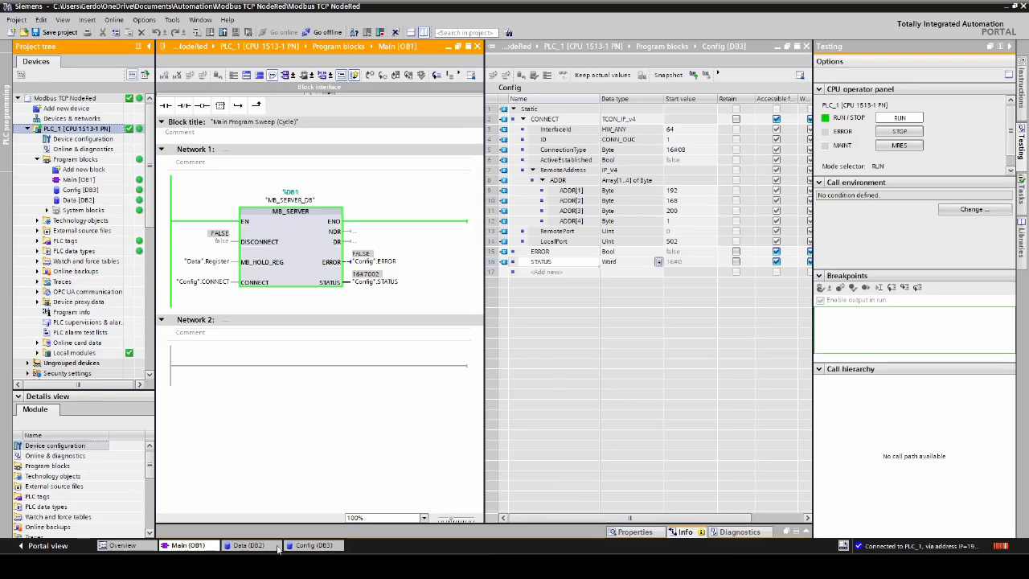
pyautogui.click(249, 547)
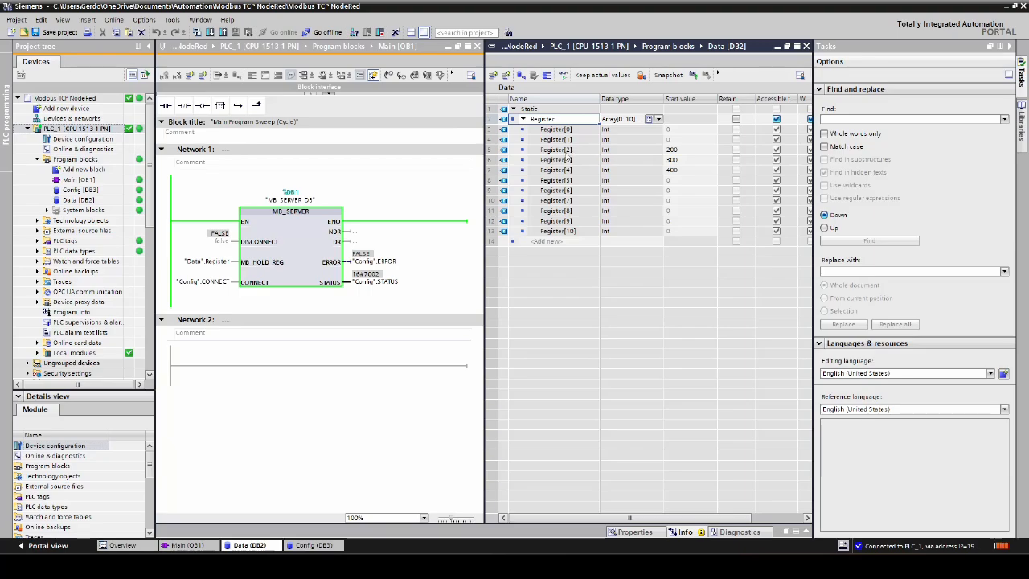
pyautogui.moveTo(716, 566)
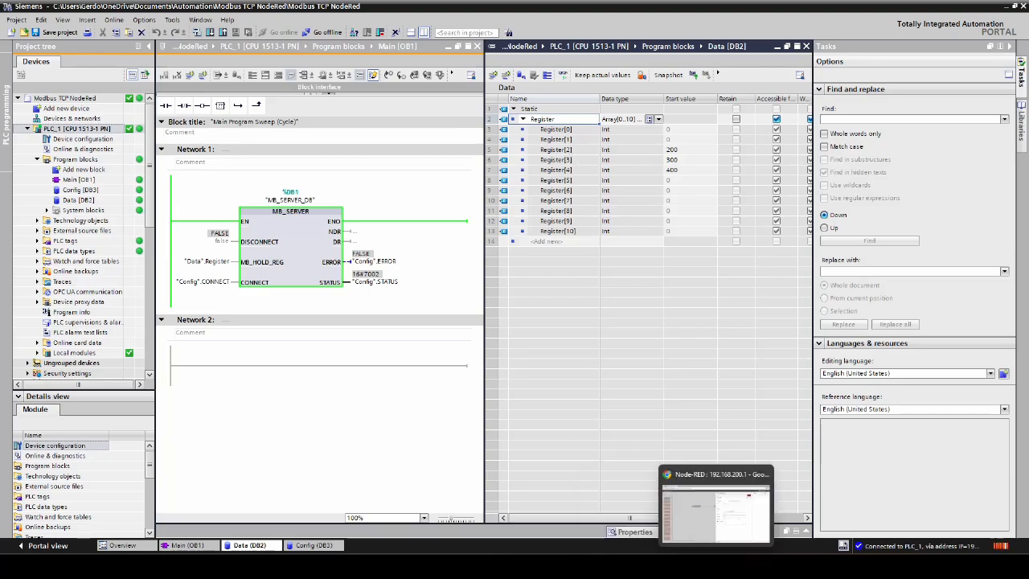
pyautogui.click(725, 505)
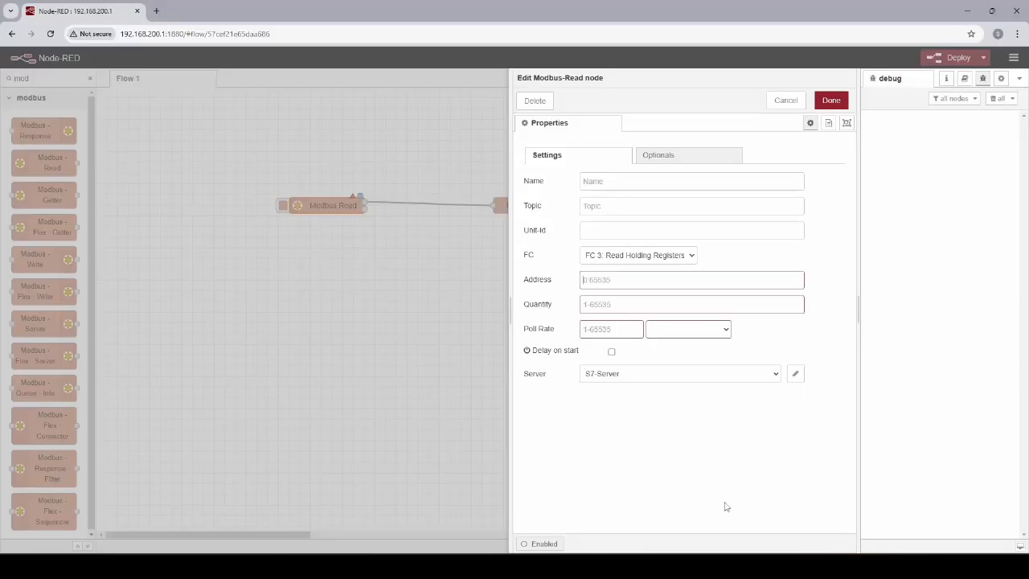
# - Set the Modbus Read node's address to 2, its quantity to 3 and its poll rate to 5 seconds
pyautogui.click(598, 280)
pyautogui.write('2')
pyautogui.click(599, 305)
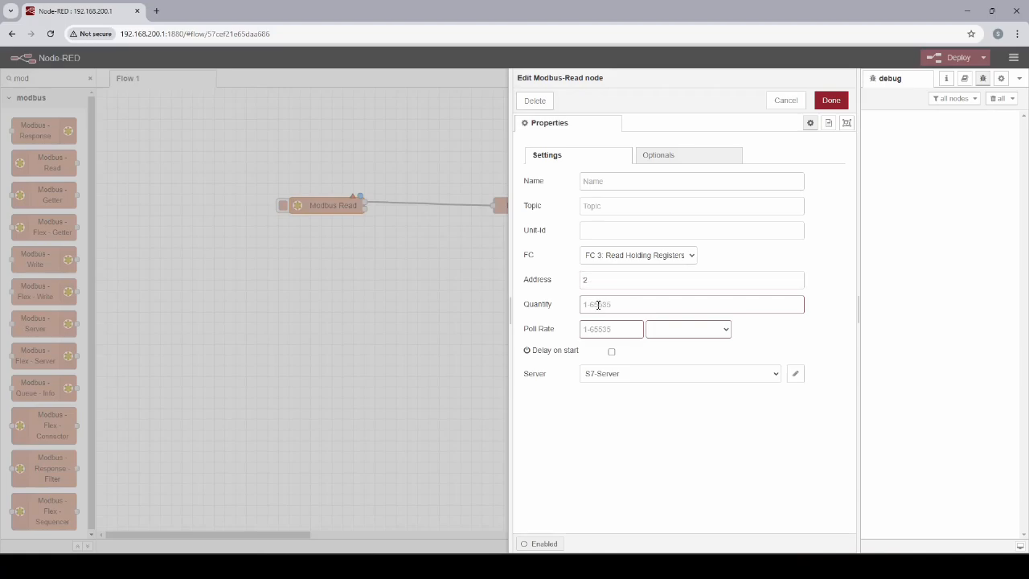
pyautogui.write('8')
pyautogui.click(670, 332)
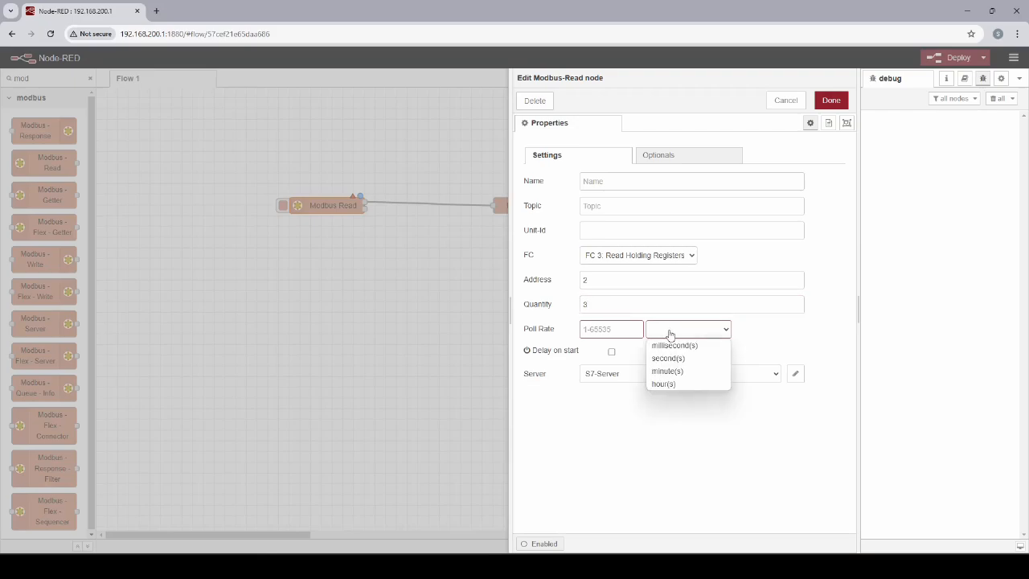
pyautogui.click(672, 360)
pyautogui.click(604, 330)
pyautogui.write('5')
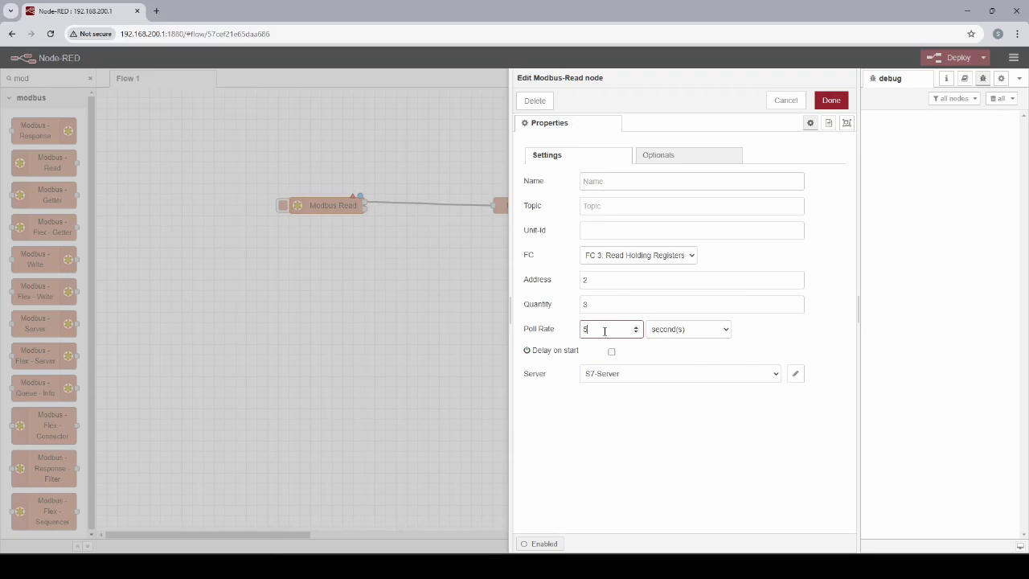
# - Save the Modbus Read node's settings and deploy the flow
pyautogui.click(561, 424)
pyautogui.click(831, 101)
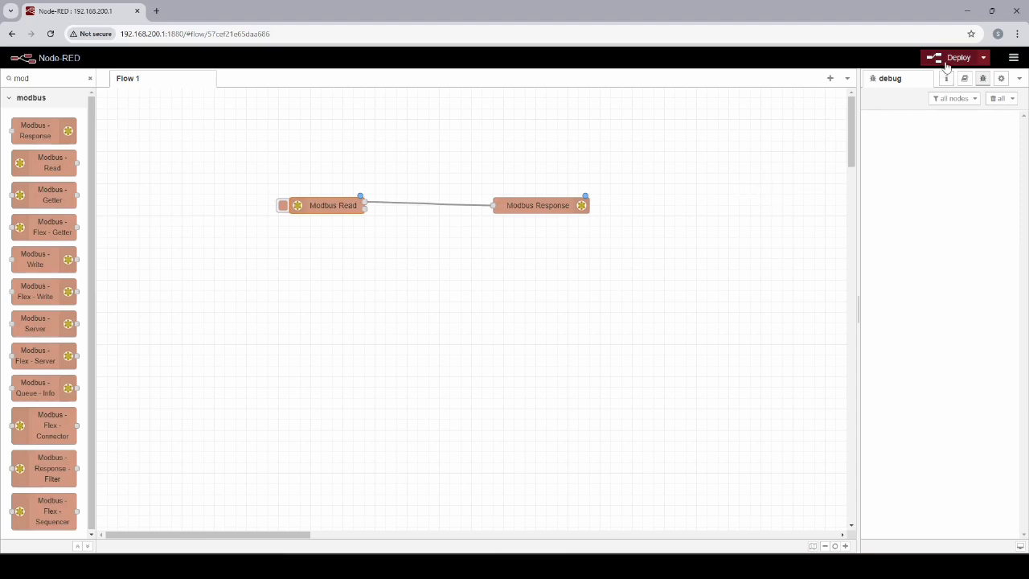
pyautogui.click(959, 58)
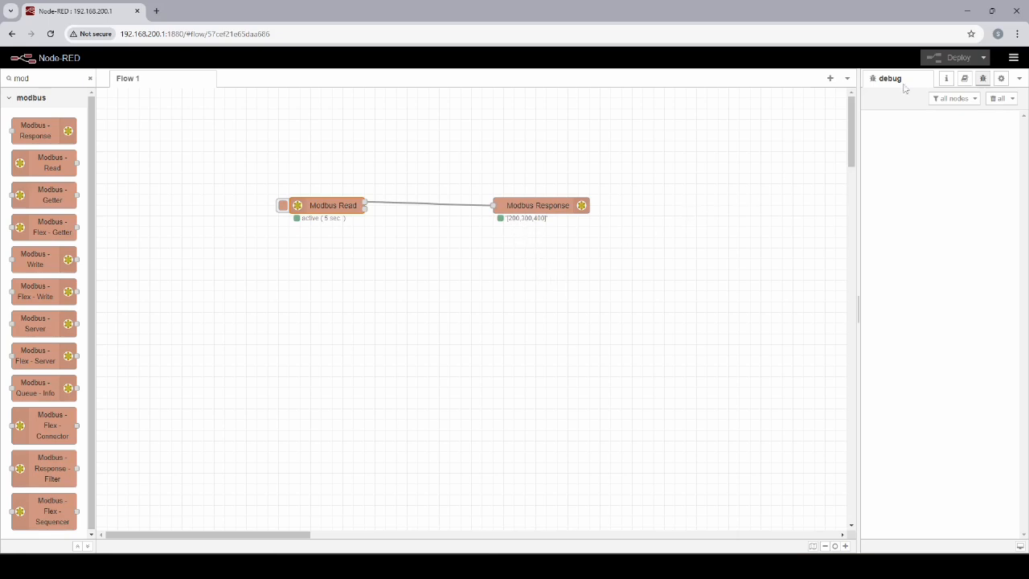
# - Shrink the Node-RED window and place it below TIA Portal's Data [DB2] register rows with both Modbus nodes in view
pyautogui.click(992, 10)
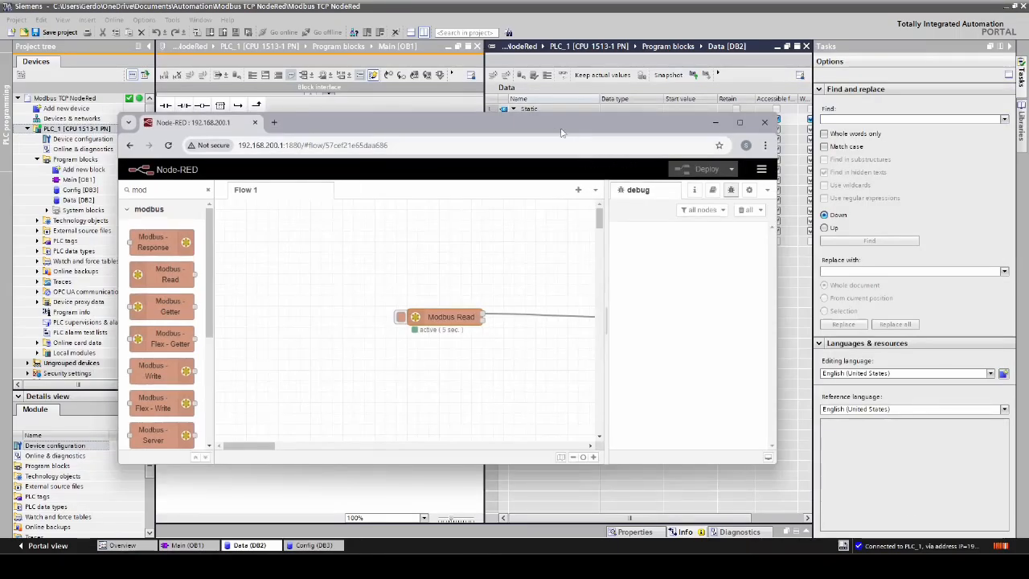
pyautogui.doubleClick(555, 131)
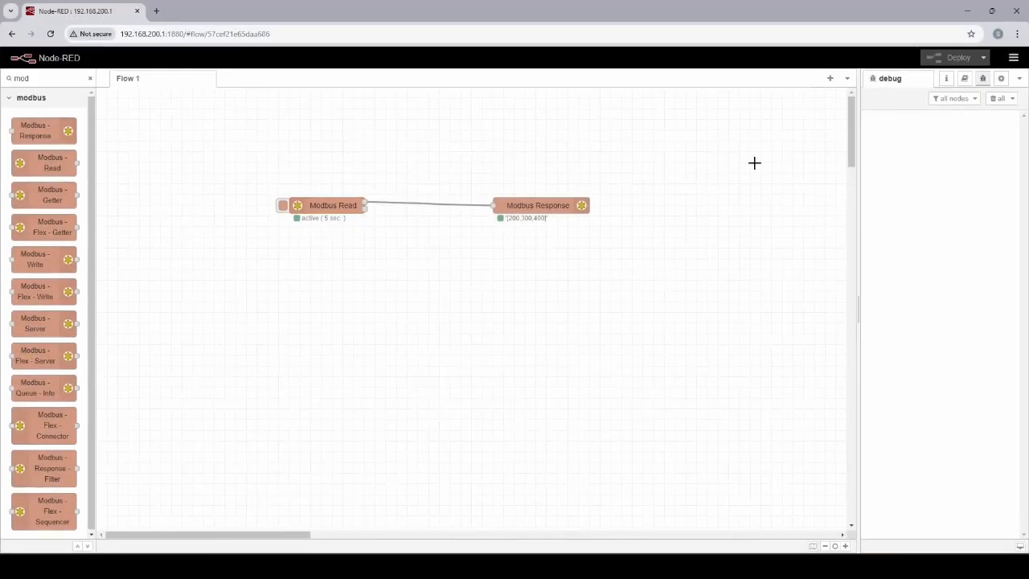
pyautogui.click(993, 11)
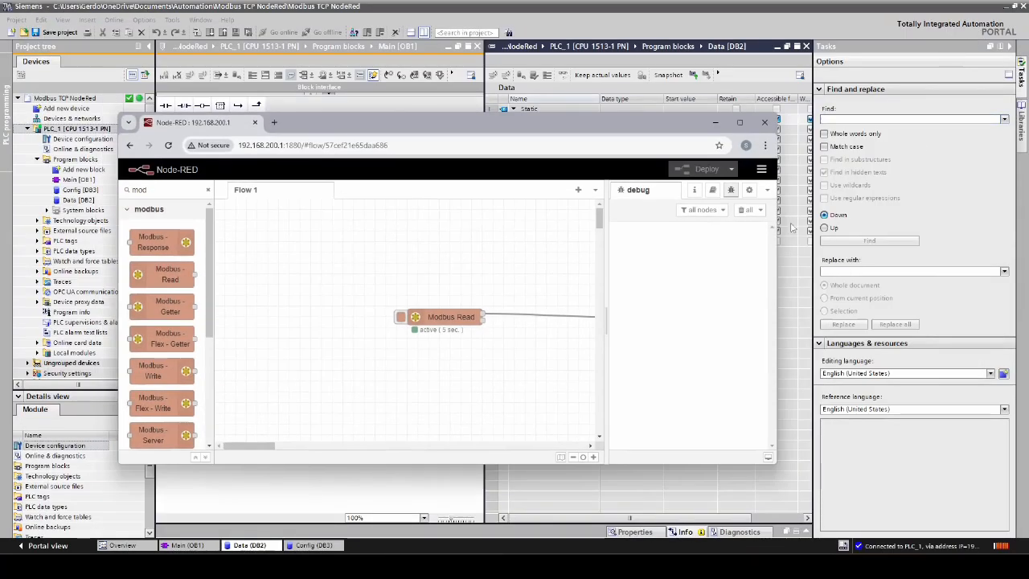
pyautogui.moveTo(258, 447)
pyautogui.mouseDown()
pyautogui.moveTo(311, 448)
pyautogui.moveTo(277, 449)
pyautogui.mouseUp()
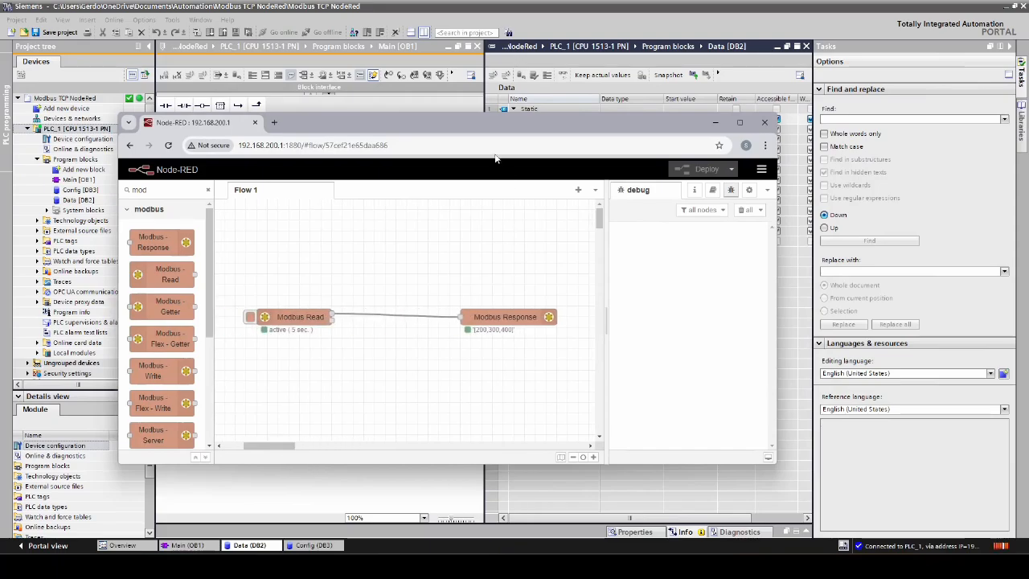
pyautogui.moveTo(477, 115); pyautogui.dragTo(544, 255)
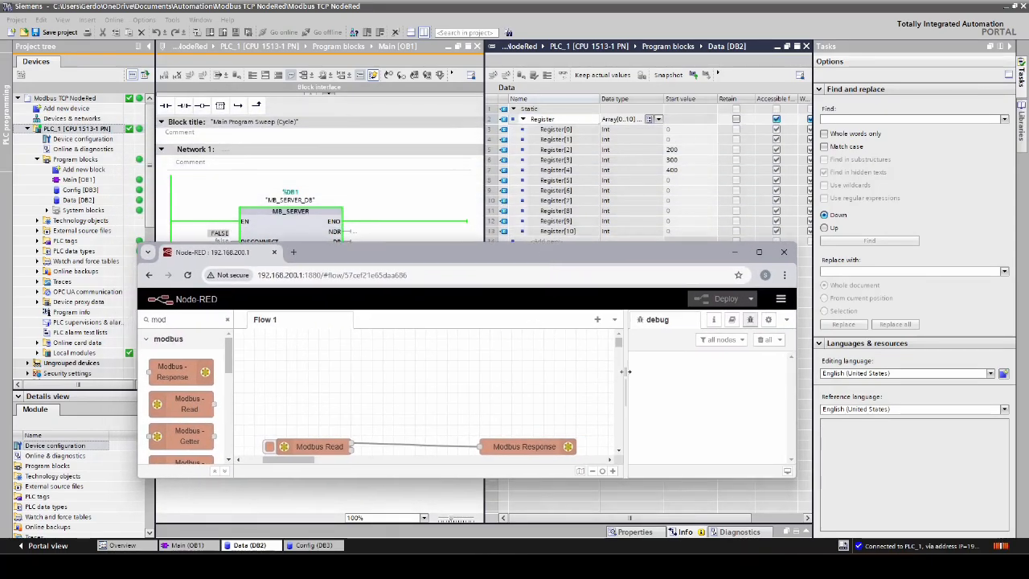
pyautogui.scroll(-2, 620, 460)
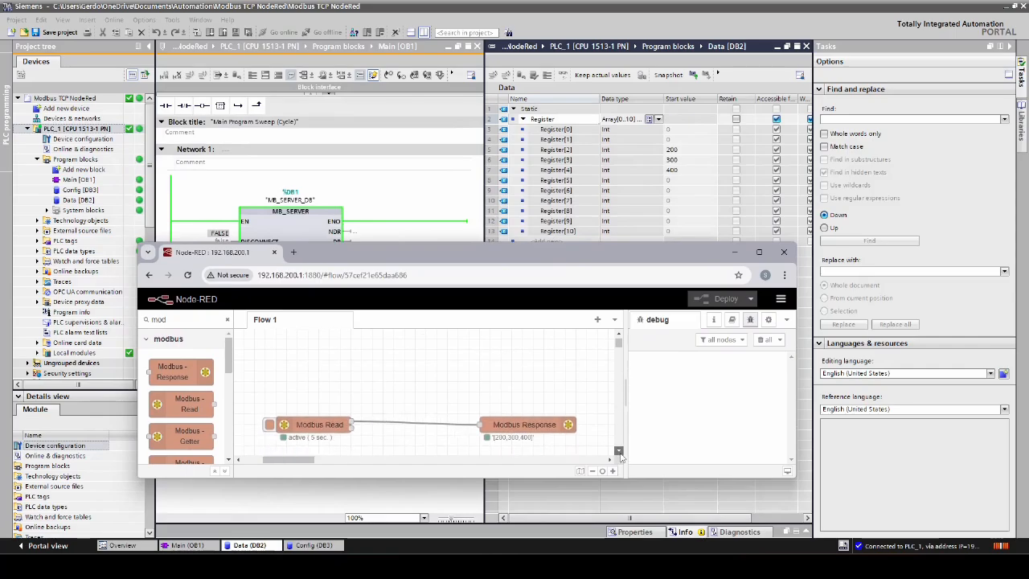
# - Switch to TIA Portal and turn on online monitoring of the Data [DB2] block
pyautogui.click(694, 53)
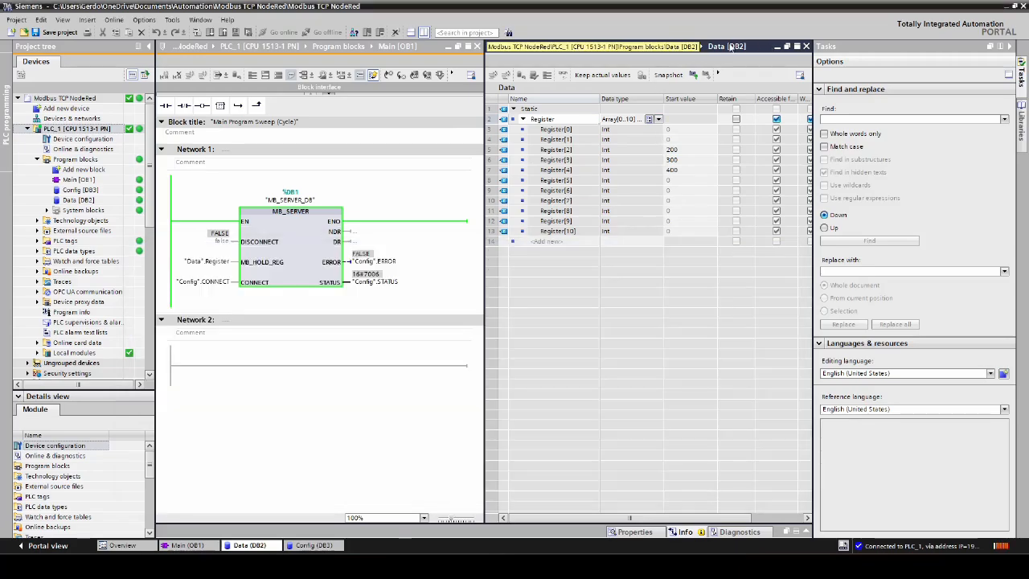
pyautogui.click(680, 151)
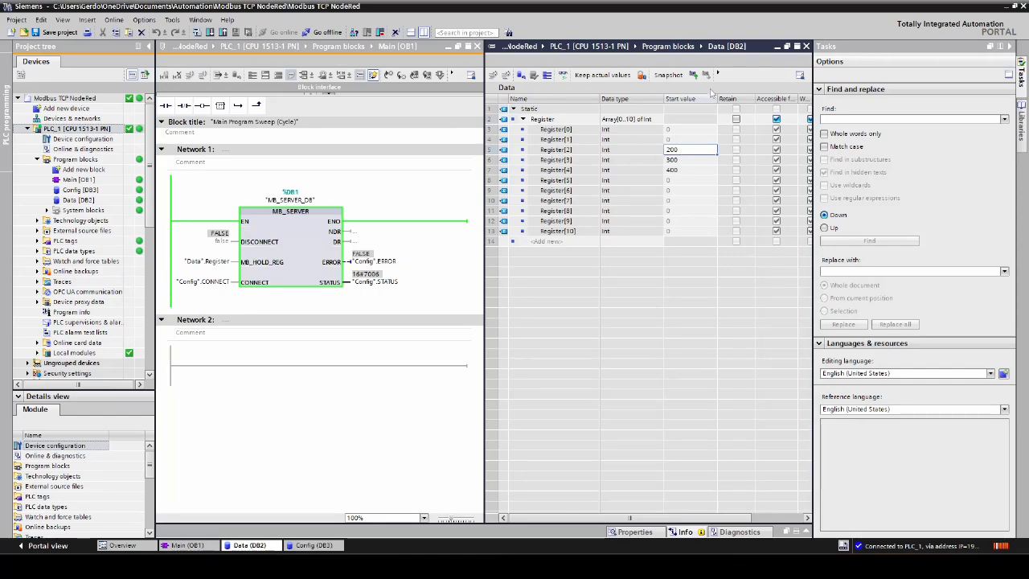
pyautogui.click(563, 74)
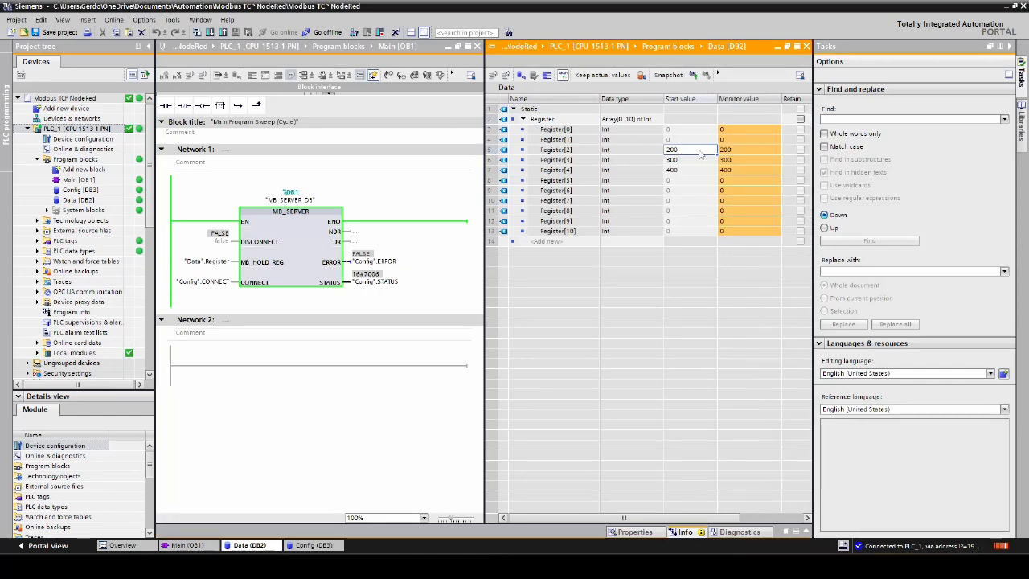
# - Modify the online values in Data [DB2], setting Register[2] to 202 and Register[3] to 303
pyautogui.rightClick(745, 151)
pyautogui.click(752, 159)
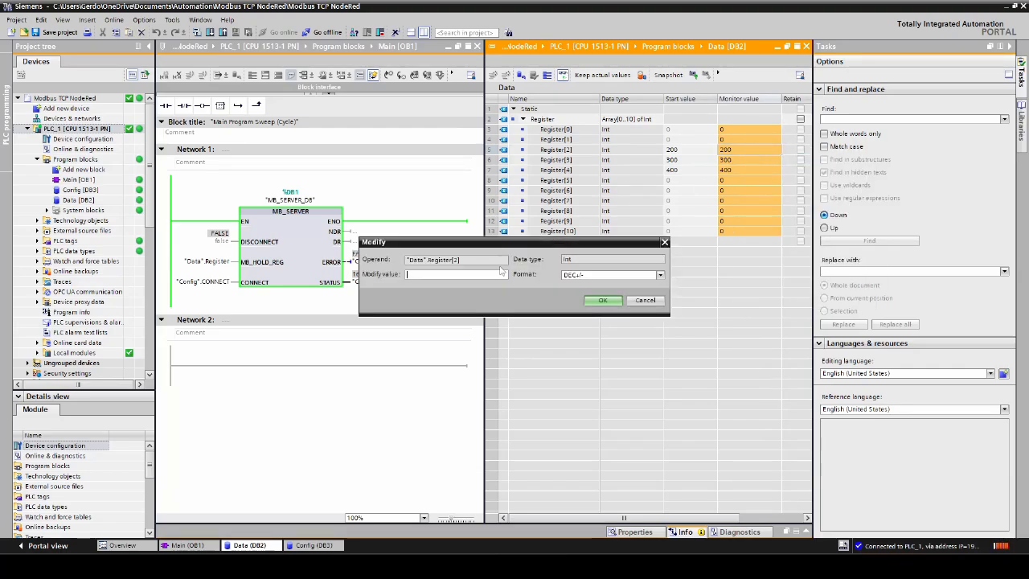
pyautogui.write('202')
pyautogui.click(603, 301)
pyautogui.rightClick(743, 163)
pyautogui.click(755, 167)
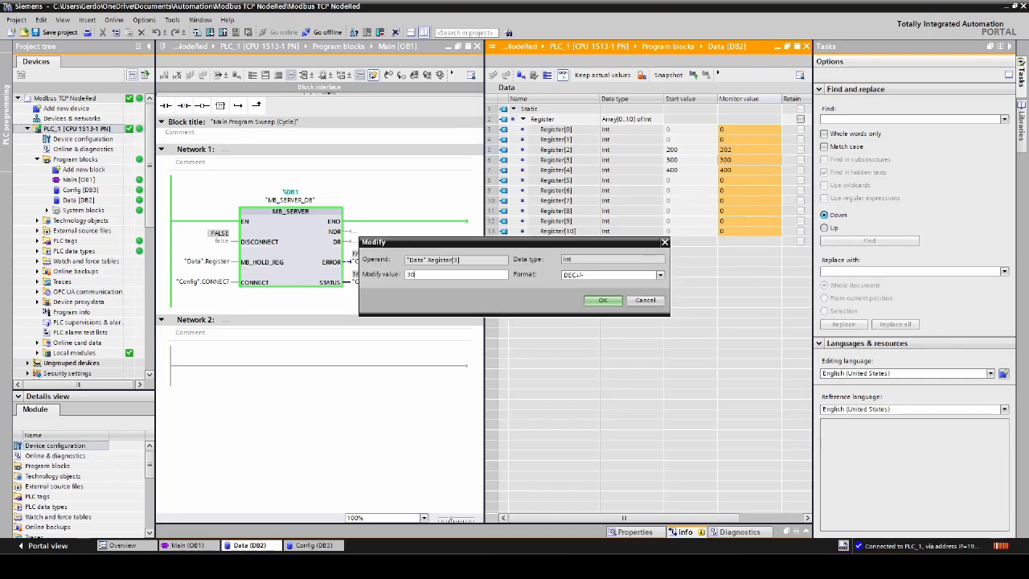
pyautogui.write('303')
pyautogui.click(603, 300)
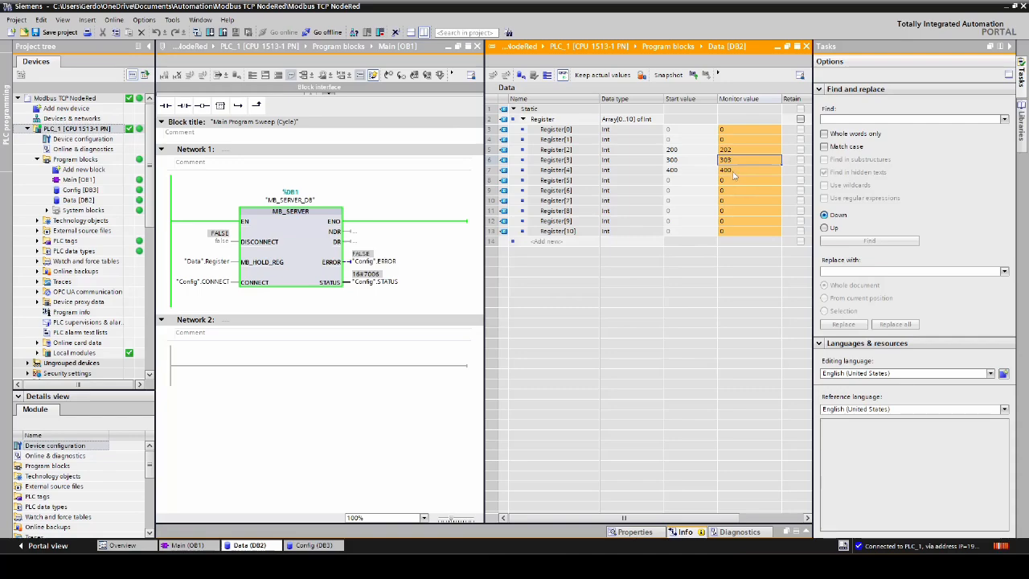
# - Modify the online value of Register[4] in Data [DB2] to 404
pyautogui.rightClick(734, 174)
pyautogui.click(747, 179)
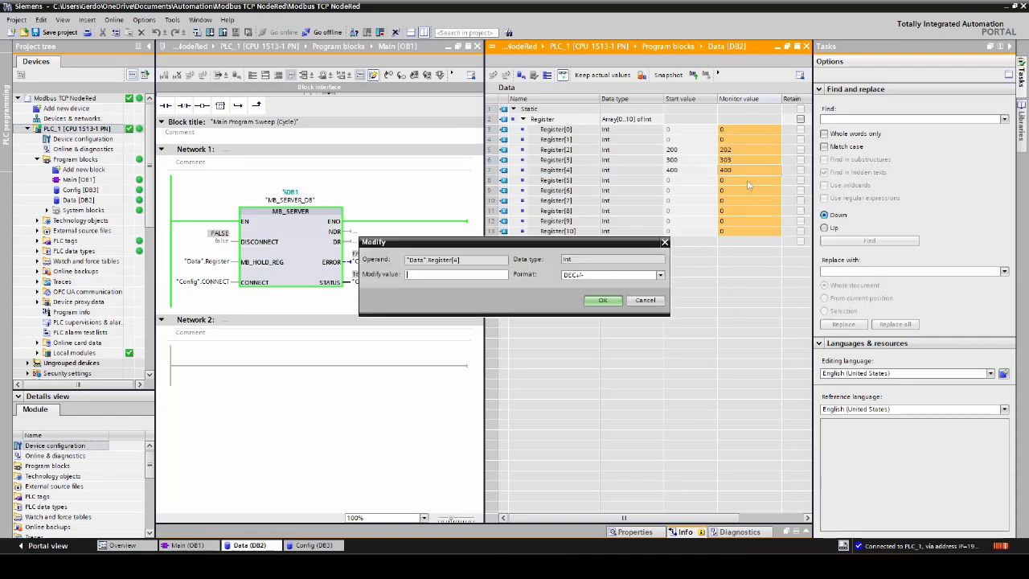
pyautogui.write('404')
pyautogui.click(603, 301)
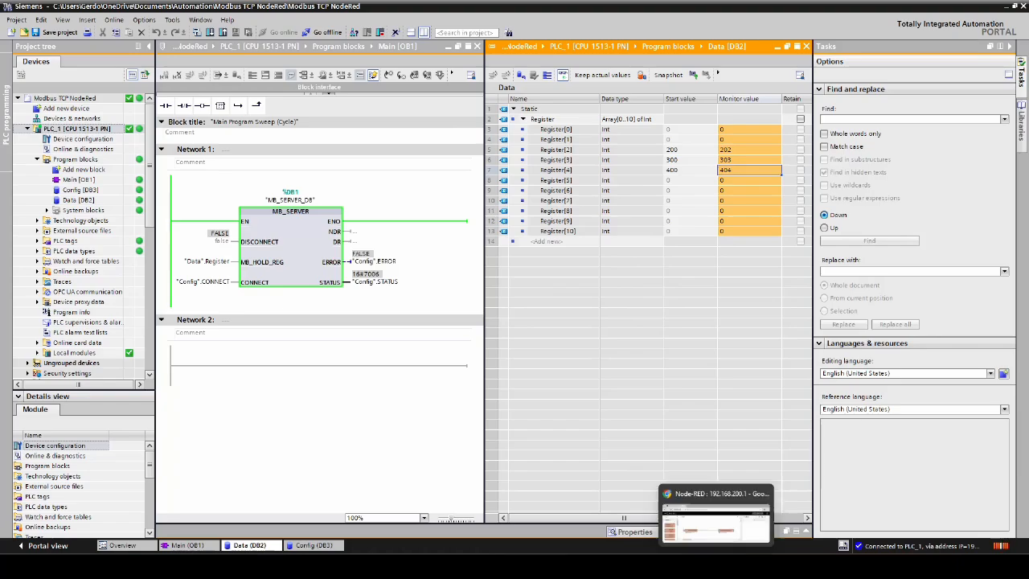
# - Return to Node-RED in a maximized window, add a Modbus Write and a second Modbus Response node, and wire Write's first output to that Response
pyautogui.click(716, 519)
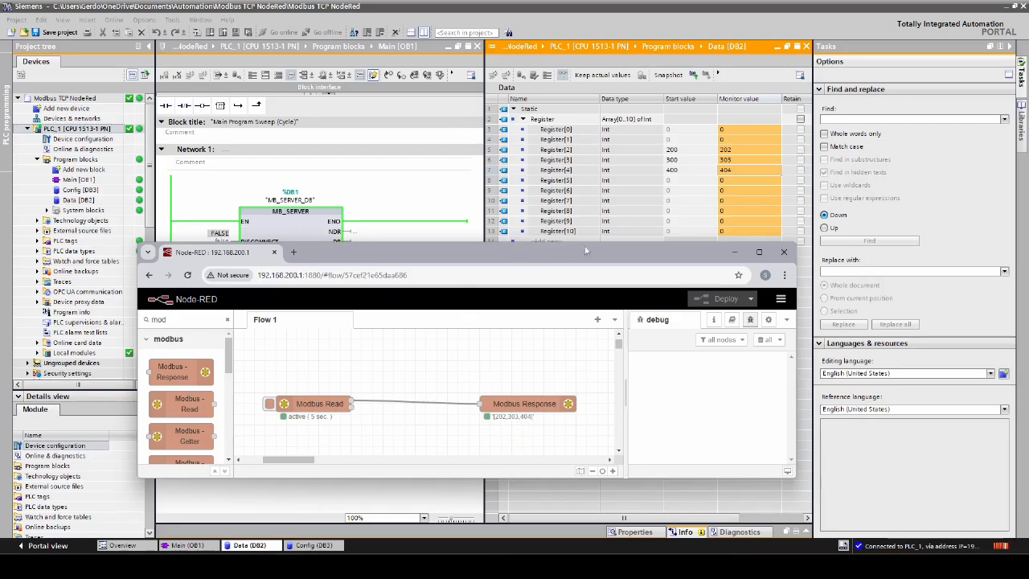
pyautogui.click(759, 251)
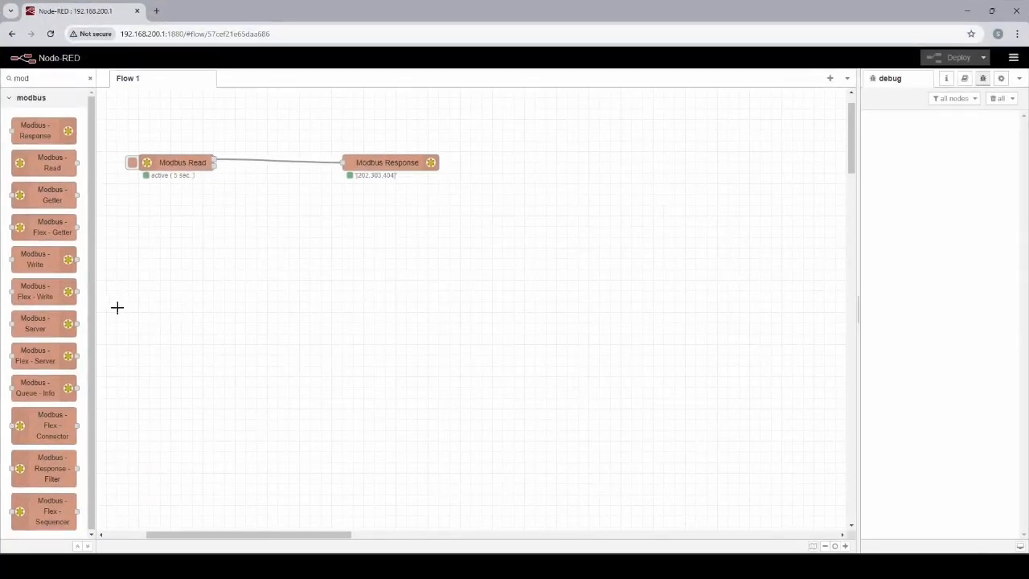
pyautogui.moveTo(23, 255); pyautogui.dragTo(422, 248)
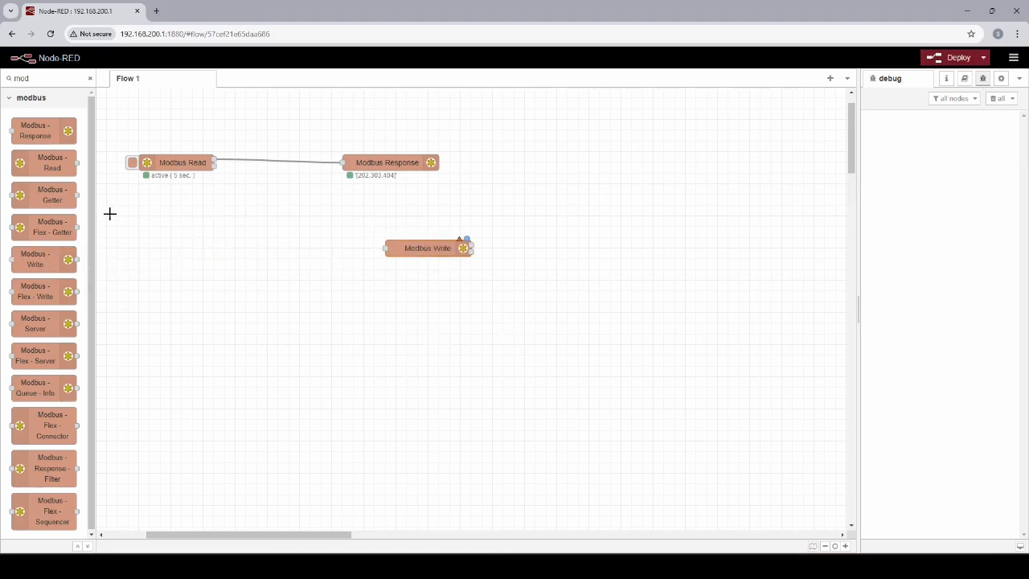
pyautogui.moveTo(45, 133); pyautogui.dragTo(570, 257)
pyautogui.moveTo(473, 248); pyautogui.dragTo(523, 249)
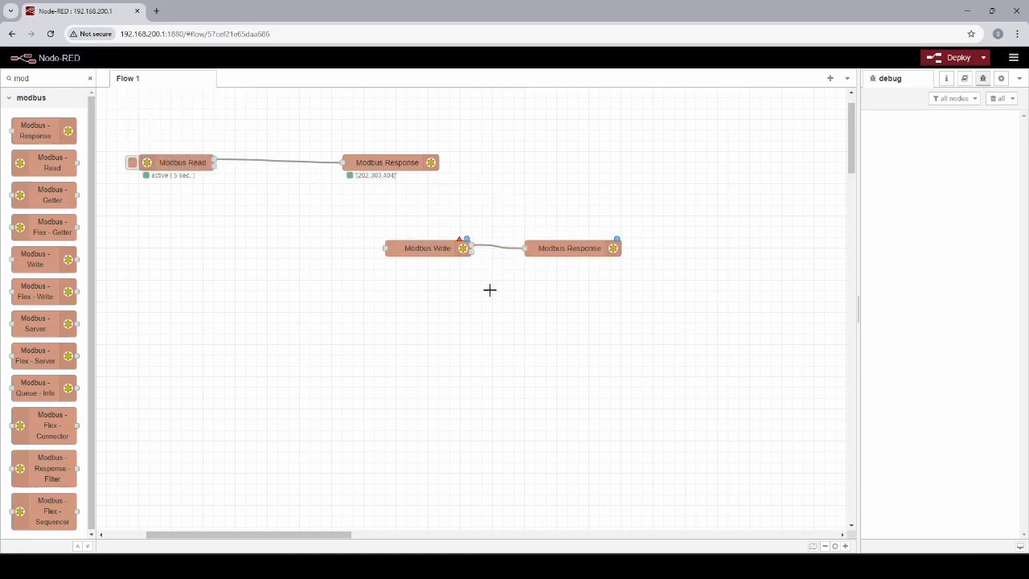
# - Configure the Modbus Write node with FC 6: Preset Single Register and address 5, and save its settings
pyautogui.doubleClick(424, 249)
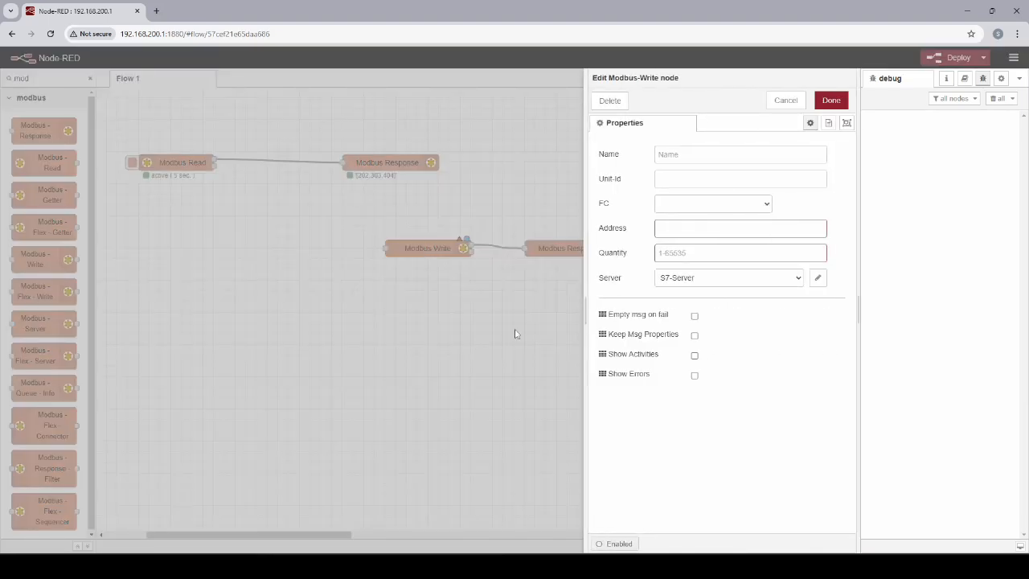
pyautogui.click(735, 205)
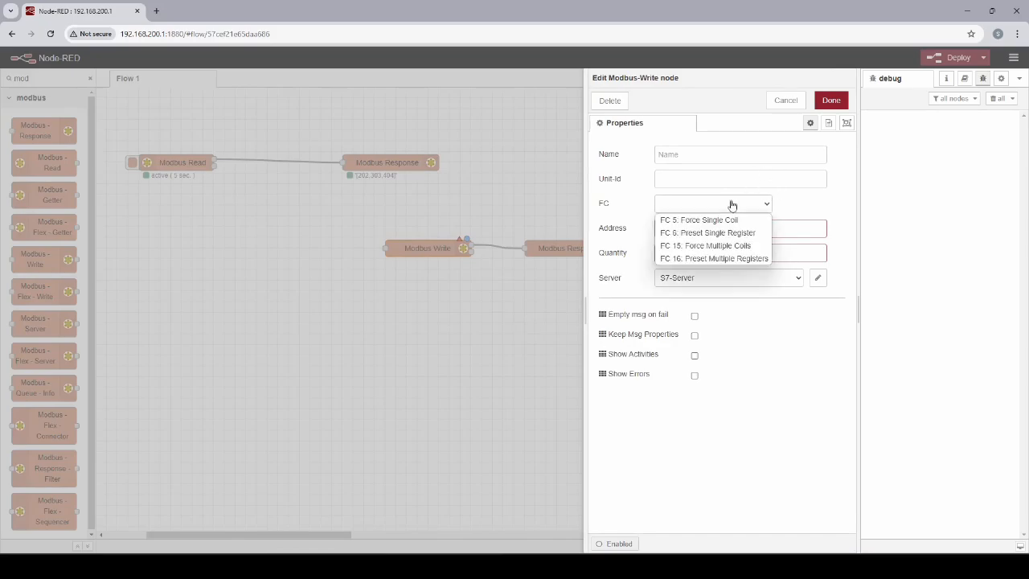
pyautogui.click(759, 234)
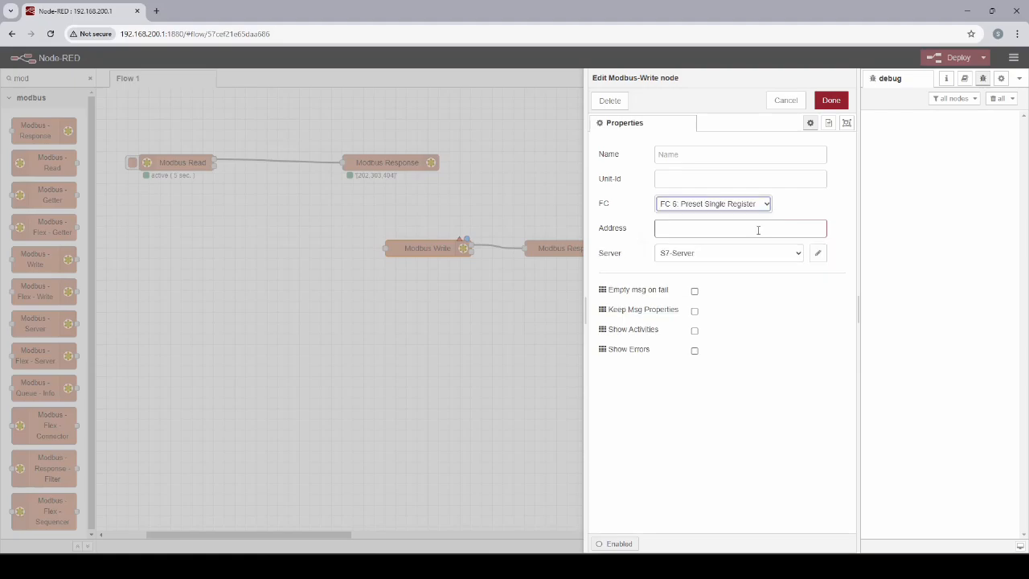
pyautogui.click(673, 228)
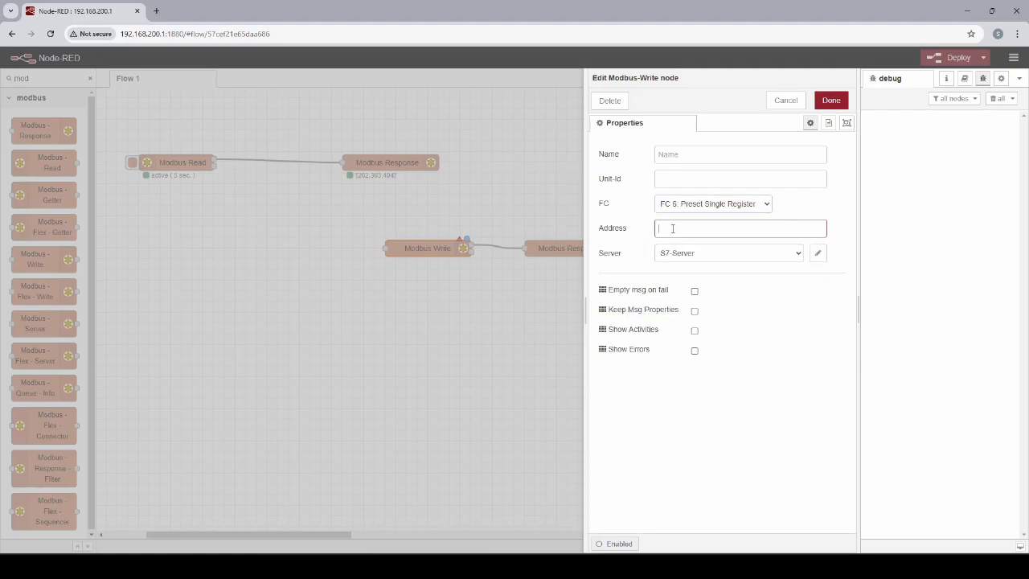
pyautogui.click(636, 241)
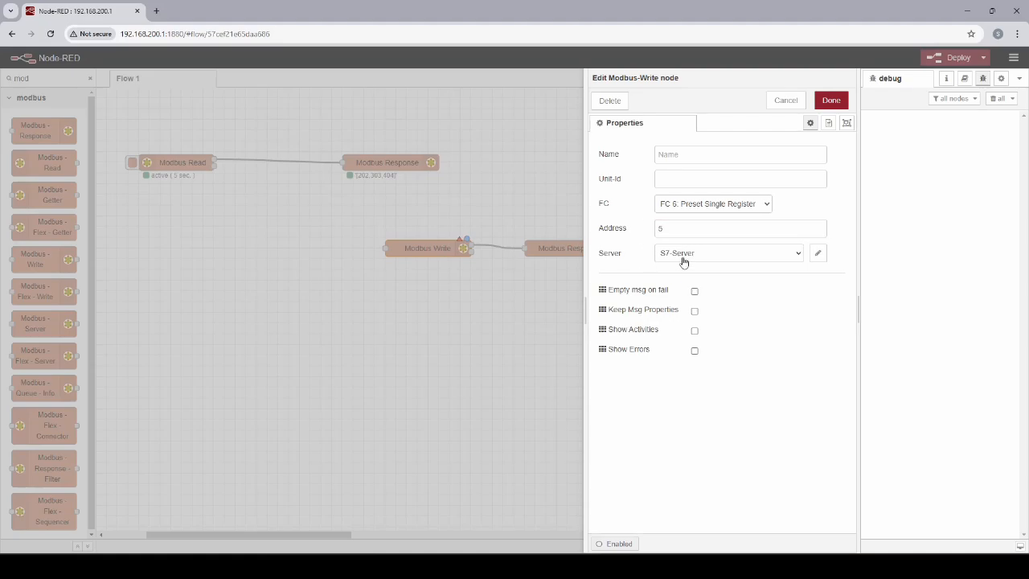
pyautogui.click(830, 101)
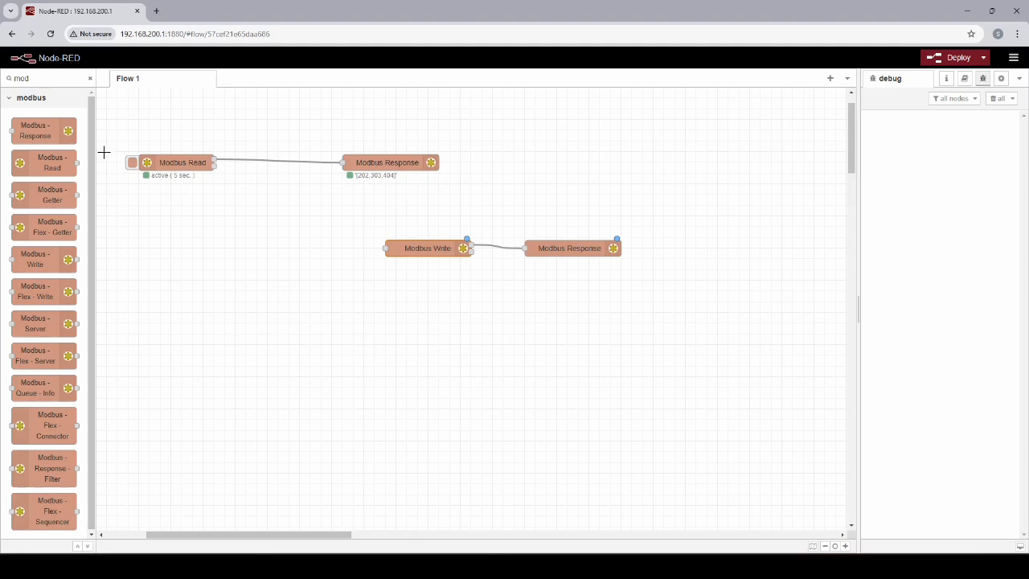
# - Add an inject node wired to the Modbus Write node's input and set its payload to the number 505
pyautogui.click(90, 78)
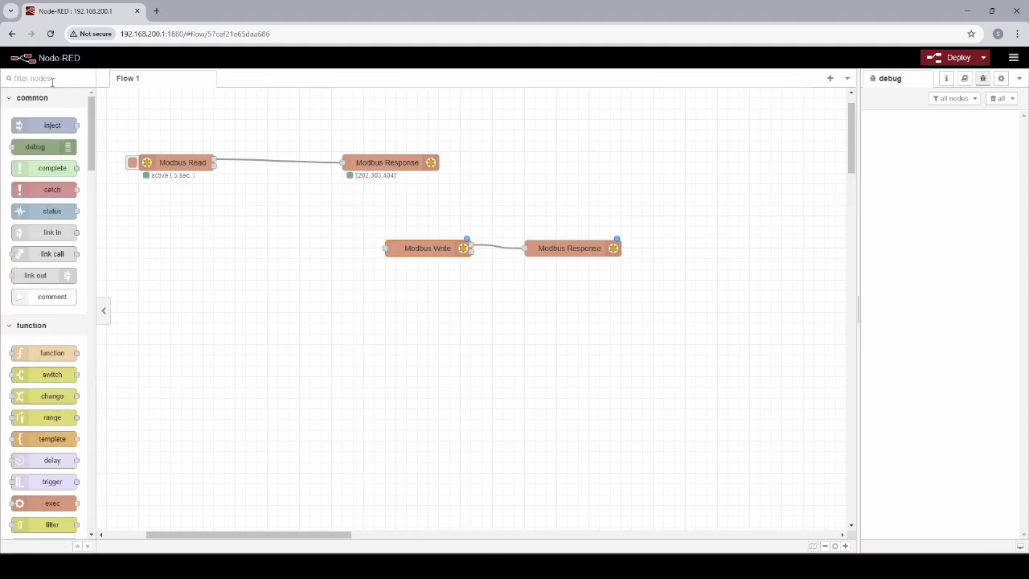
pyautogui.moveTo(51, 121); pyautogui.dragTo(386, 248)
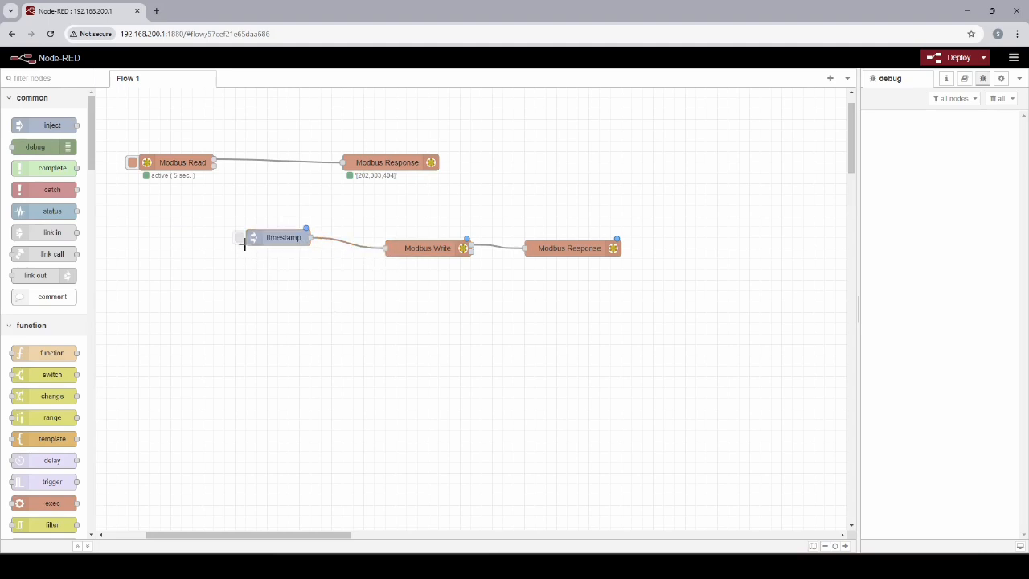
pyautogui.doubleClick(285, 236)
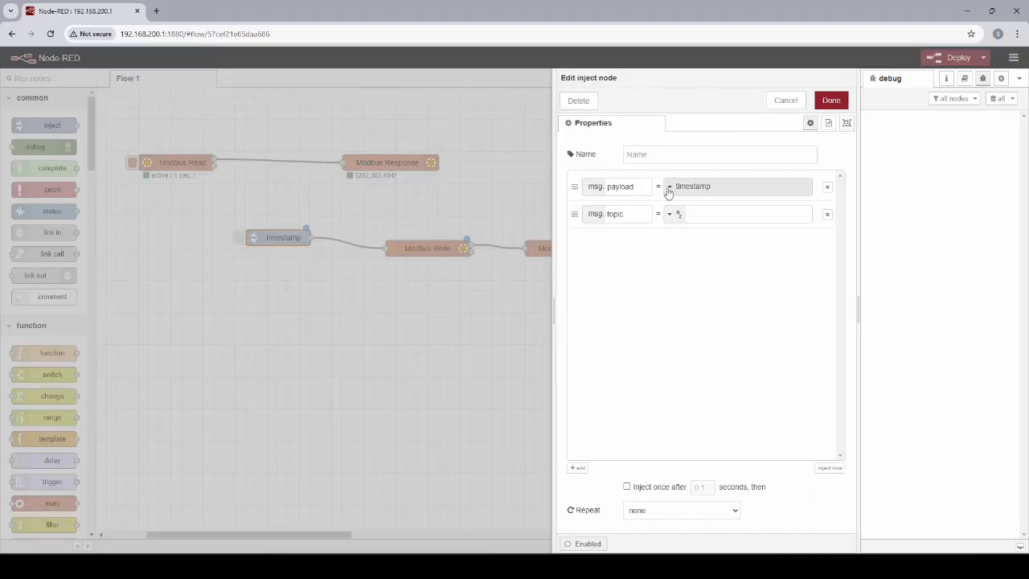
pyautogui.click(668, 188)
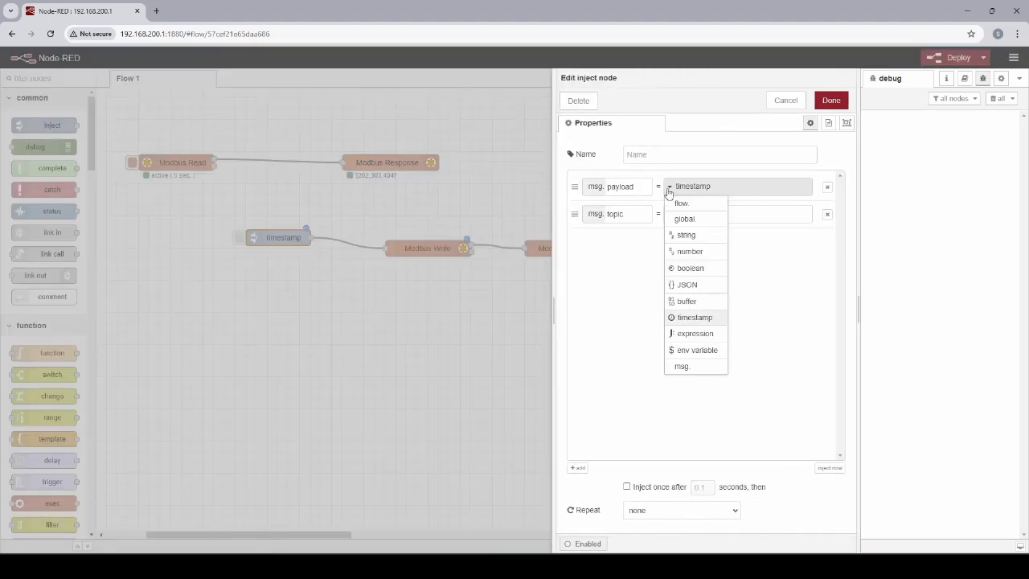
pyautogui.click(688, 251)
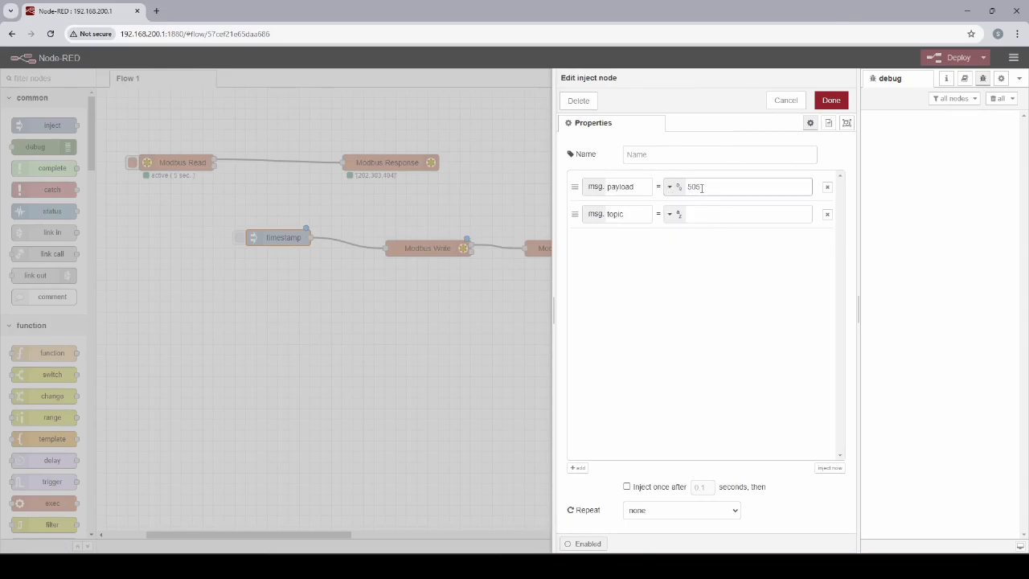
pyautogui.click(831, 100)
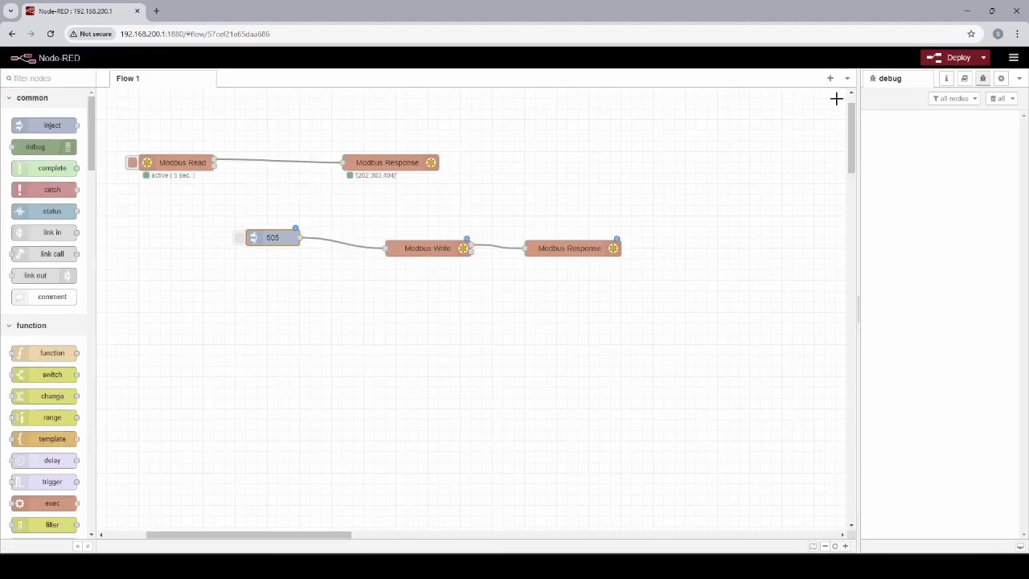
# - Deploy the flow and trigger the 505 inject node with the browser window reduced so Data [DB2] in TIA Portal is in view
pyautogui.click(952, 57)
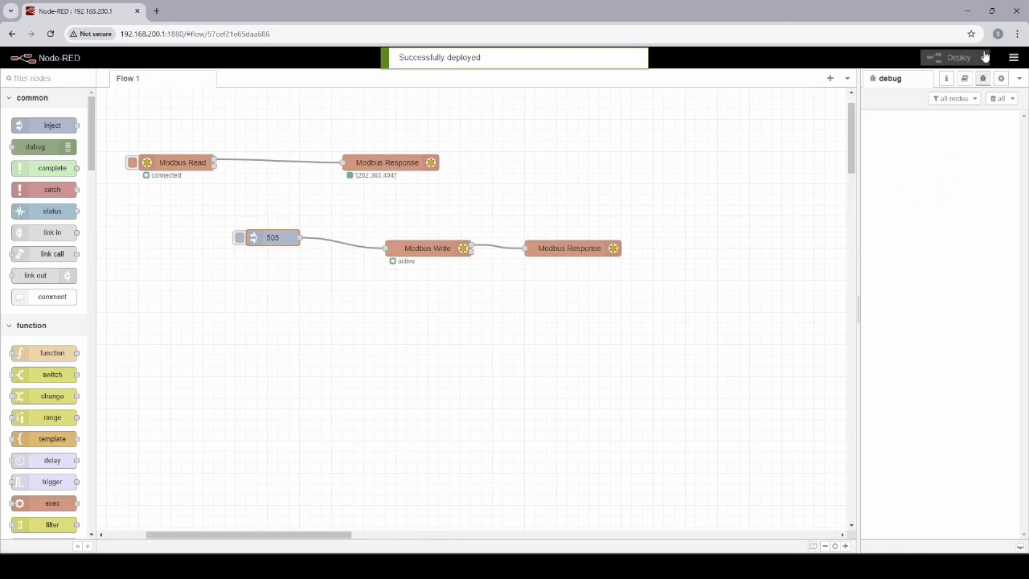
pyautogui.moveTo(993, 13)
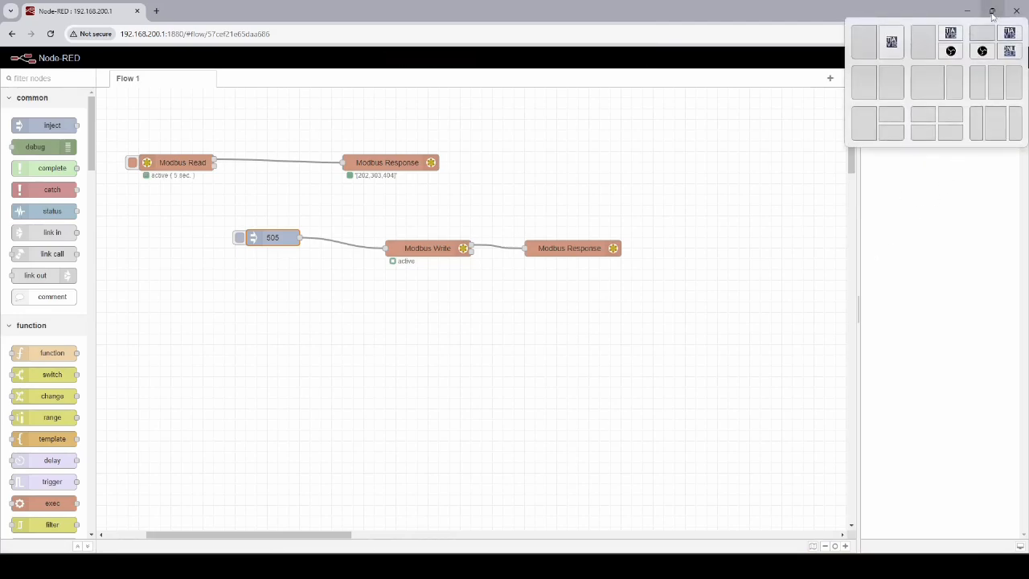
pyautogui.click(993, 11)
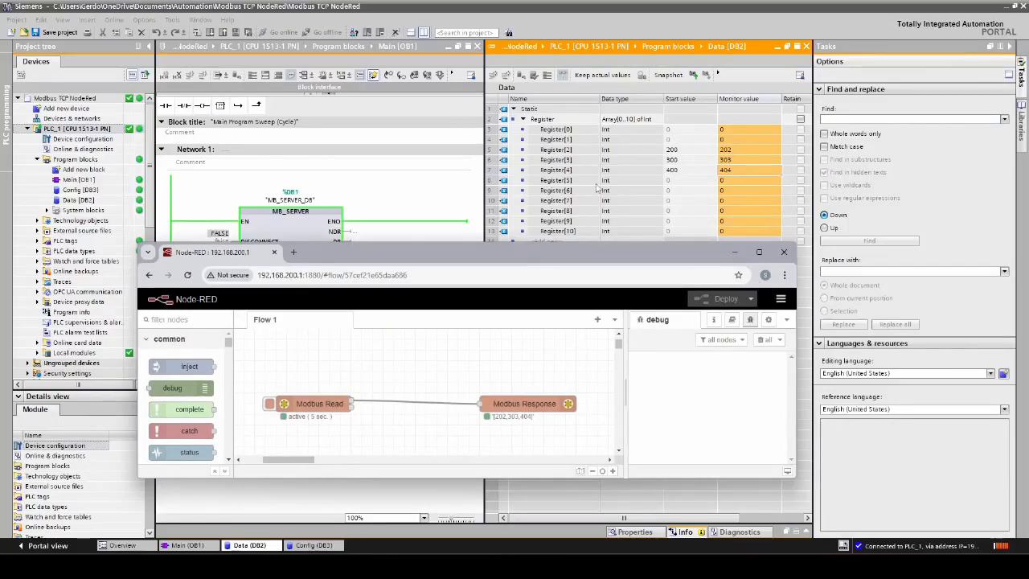
pyautogui.click(619, 452)
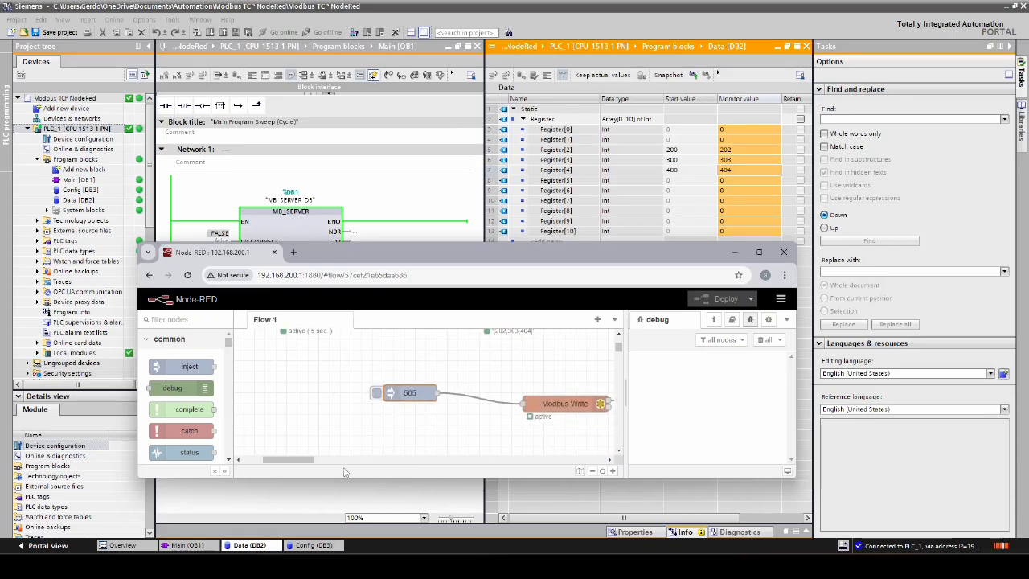
pyautogui.moveTo(307, 462); pyautogui.dragTo(321, 463)
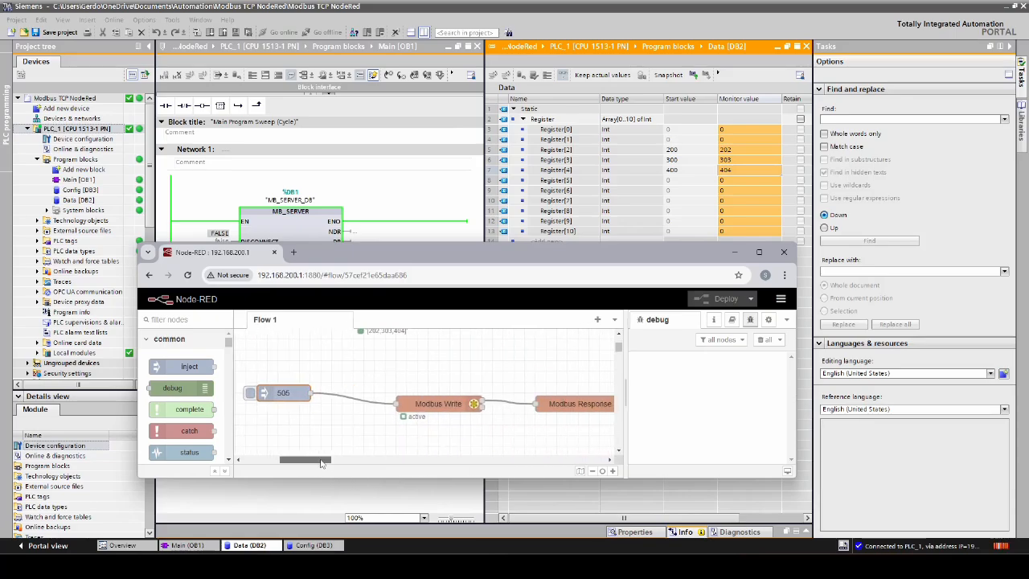
pyautogui.click(249, 397)
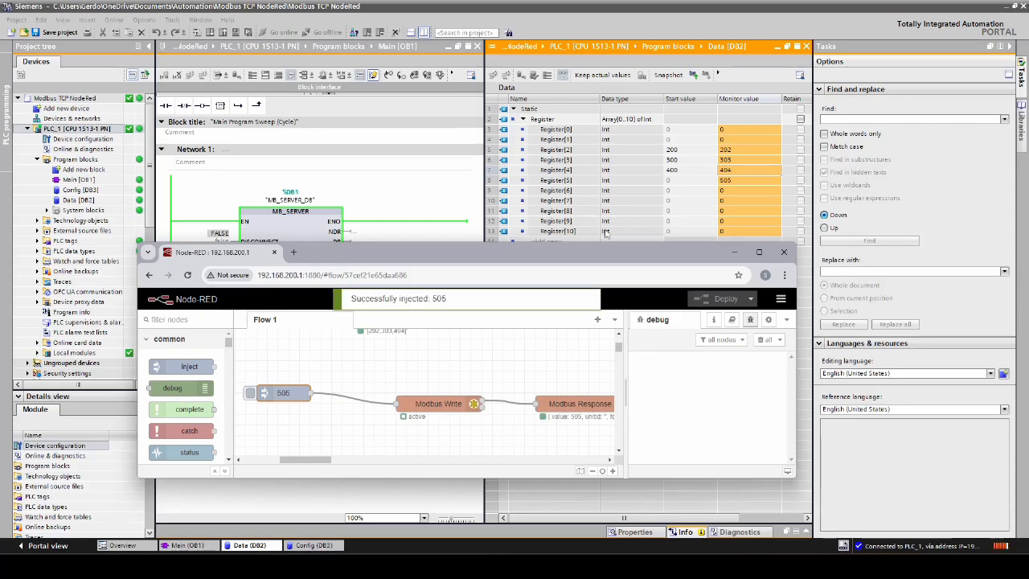